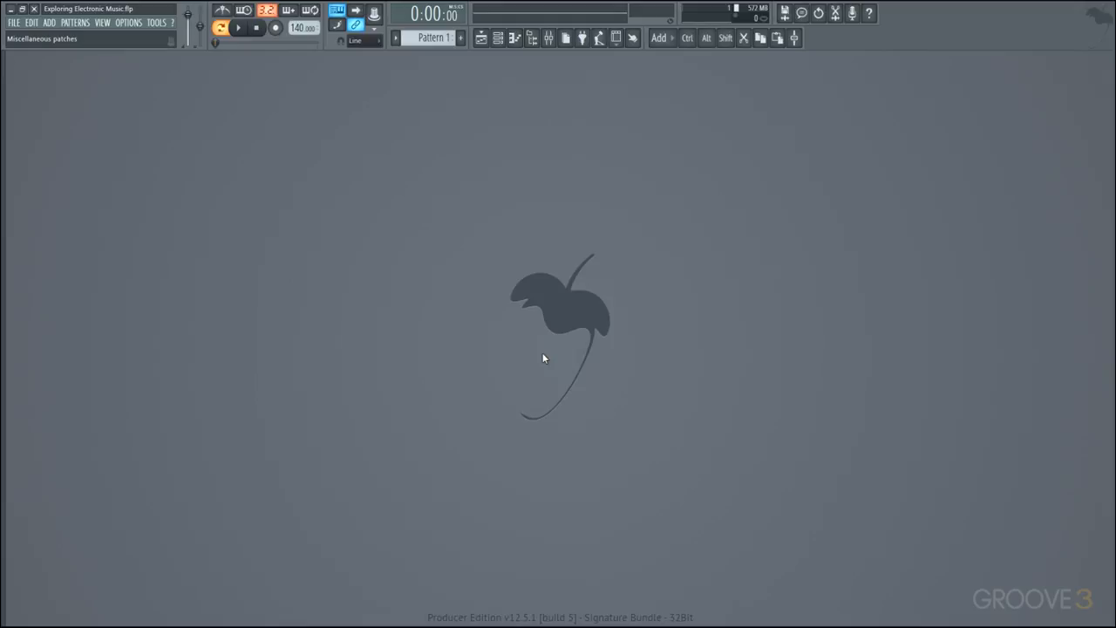
# Open the piano roll and the channel rack, and audition keys around C5 on the piano roll keyboard
pyautogui.click(515, 37)
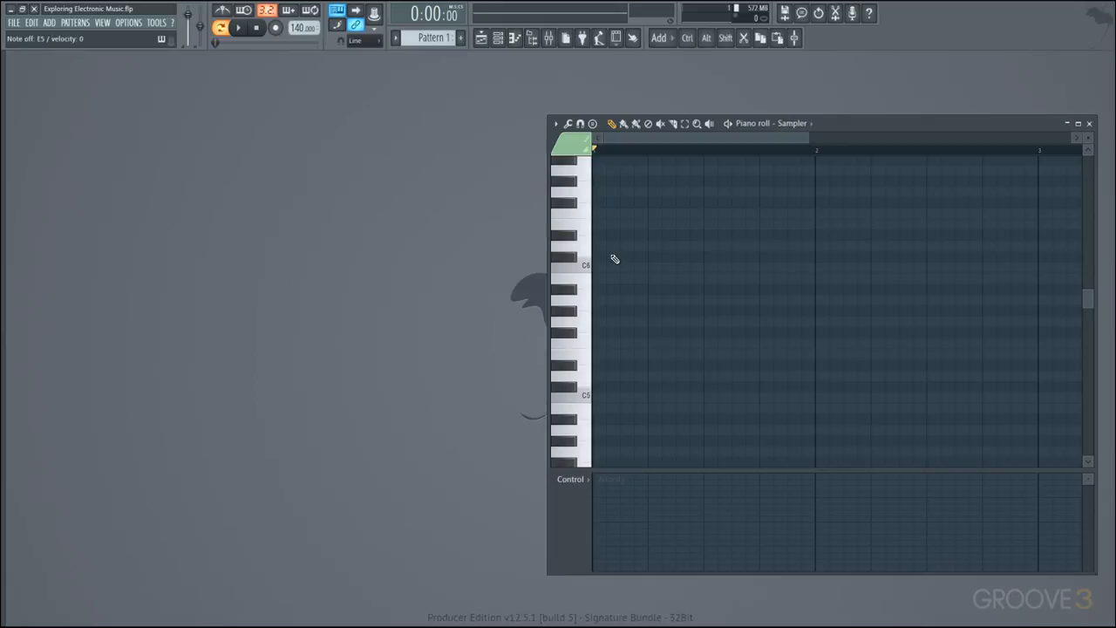
pyautogui.click(499, 38)
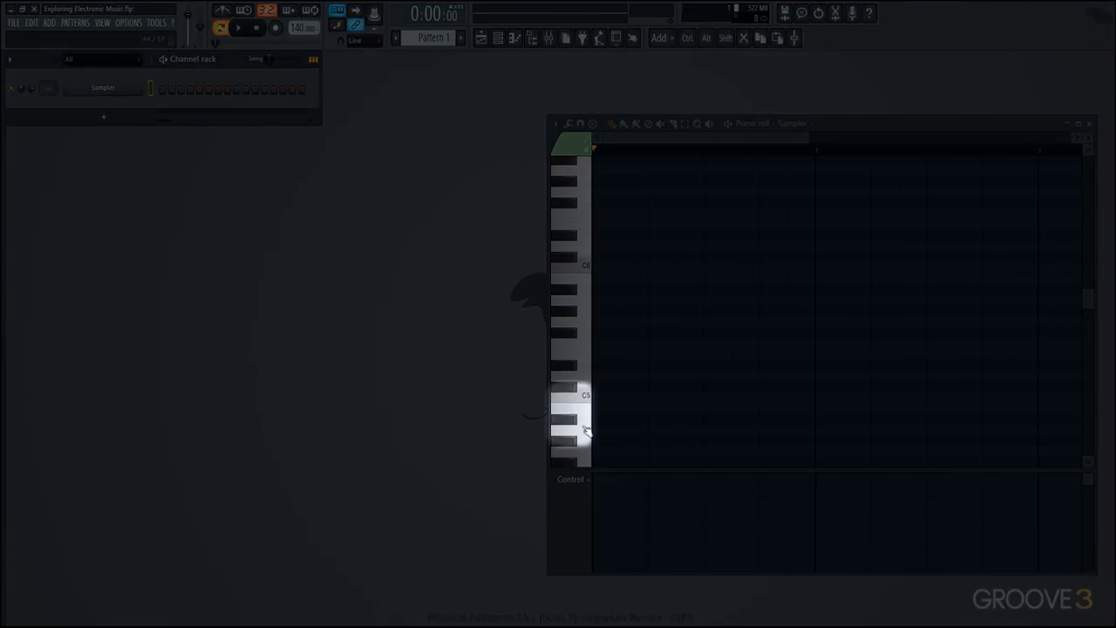
pyautogui.click(585, 429)
pyautogui.click(587, 395)
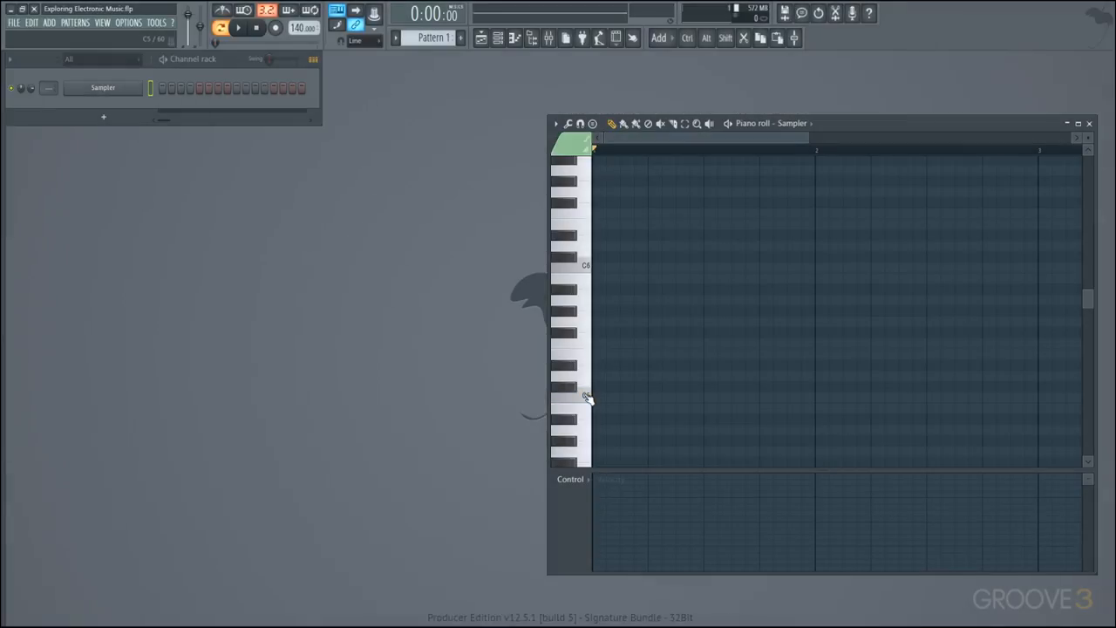
pyautogui.moveTo(587, 397); pyautogui.dragTo(590, 272)
# Insert a GMS synth channel and load the Default program from its User bank
pyautogui.rightClick(141, 87)
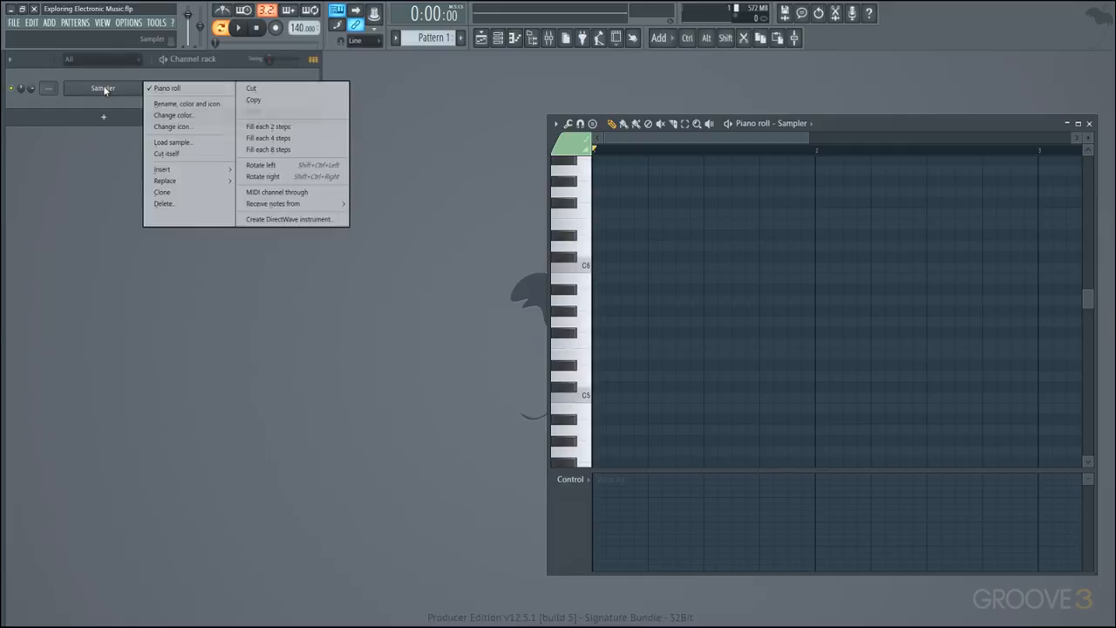
pyautogui.moveTo(186, 174)
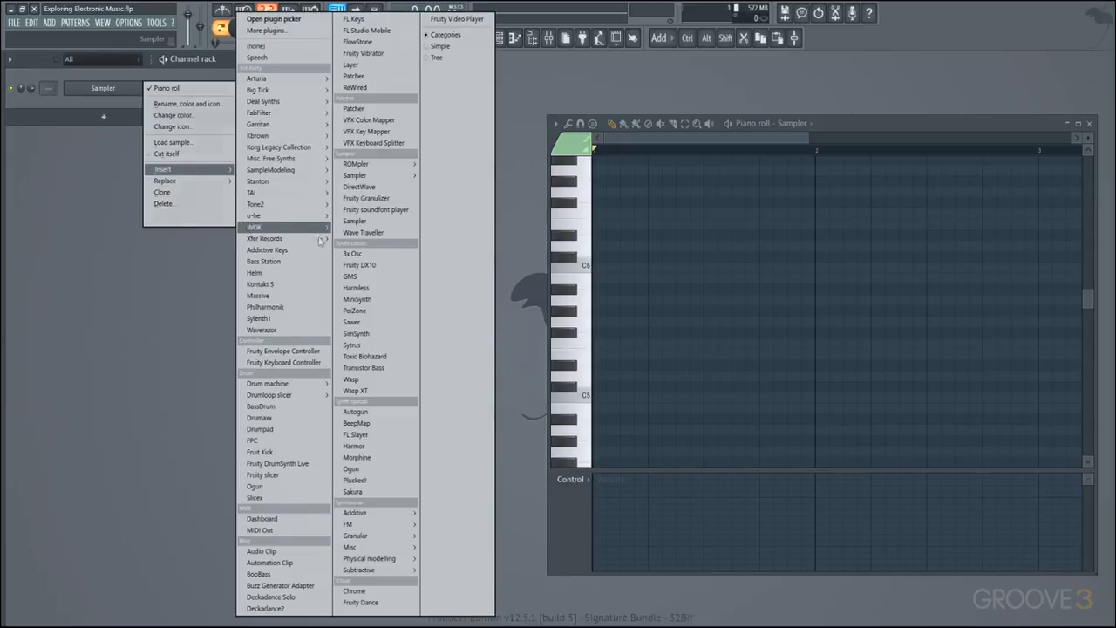
pyautogui.click(366, 272)
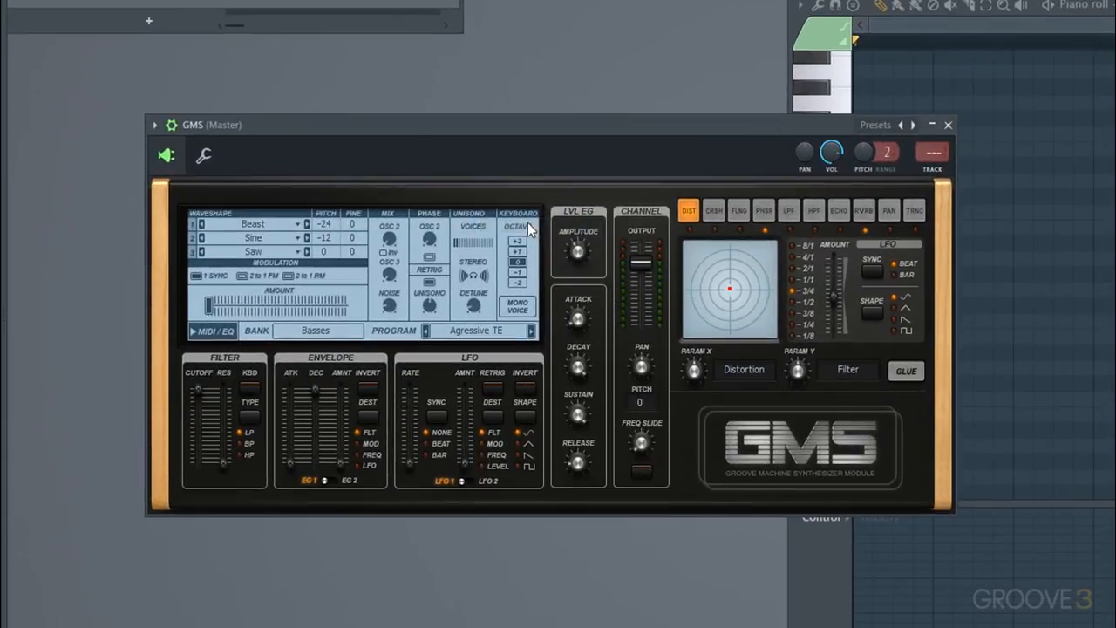
pyautogui.click(339, 353)
pyautogui.click(463, 409)
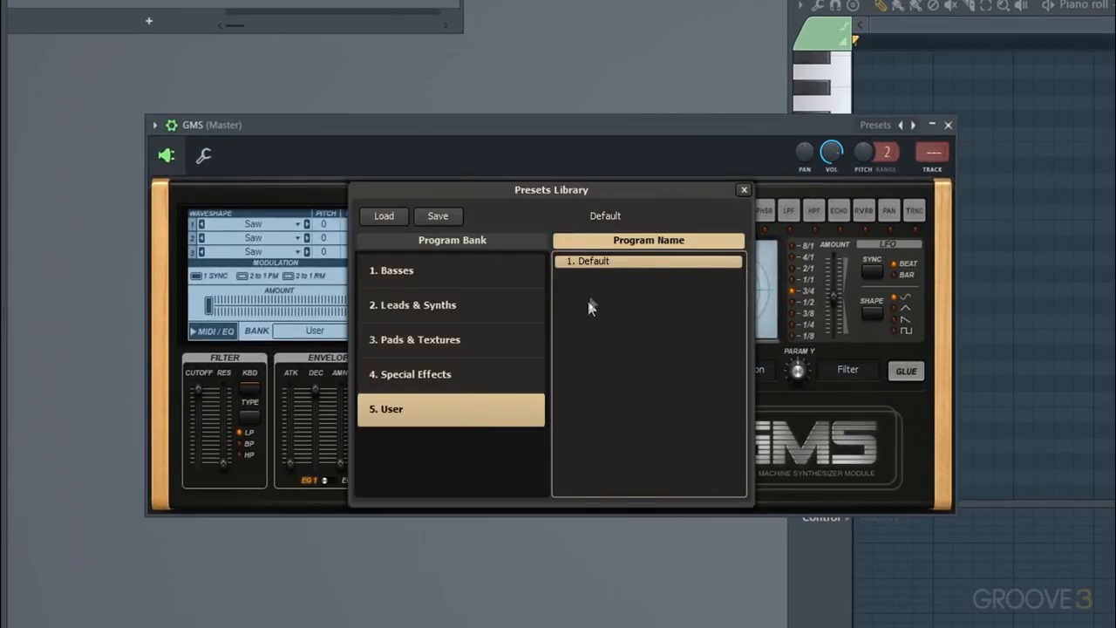
pyautogui.doubleClick(606, 265)
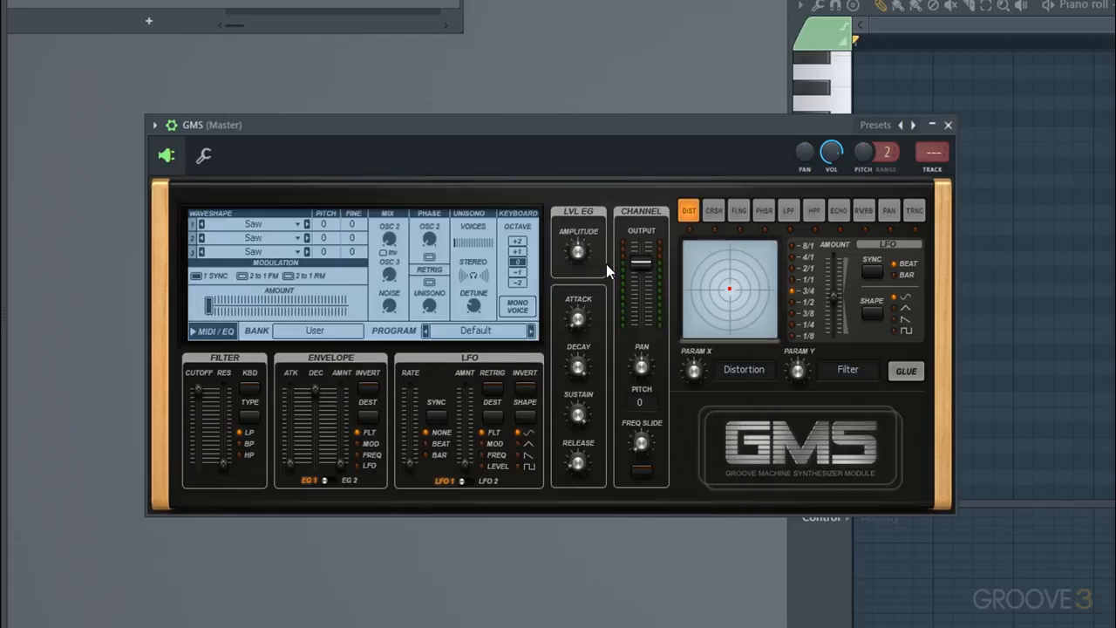
# Increase the GMS unison voices and adjust the unison detune to thicken the saw sound
pyautogui.moveTo(471, 244); pyautogui.dragTo(471, 218)
pyautogui.moveTo(474, 305); pyautogui.dragTo(470, 271)
pyautogui.moveTo(474, 305); pyautogui.dragTo(473, 308)
# Adjust the decay, sustain and release of the GMS level envelope
pyautogui.moveTo(578, 415); pyautogui.dragTo(577, 413)
pyautogui.moveTo(578, 367); pyautogui.dragTo(578, 366)
pyautogui.moveTo(579, 416); pyautogui.dragTo(579, 414)
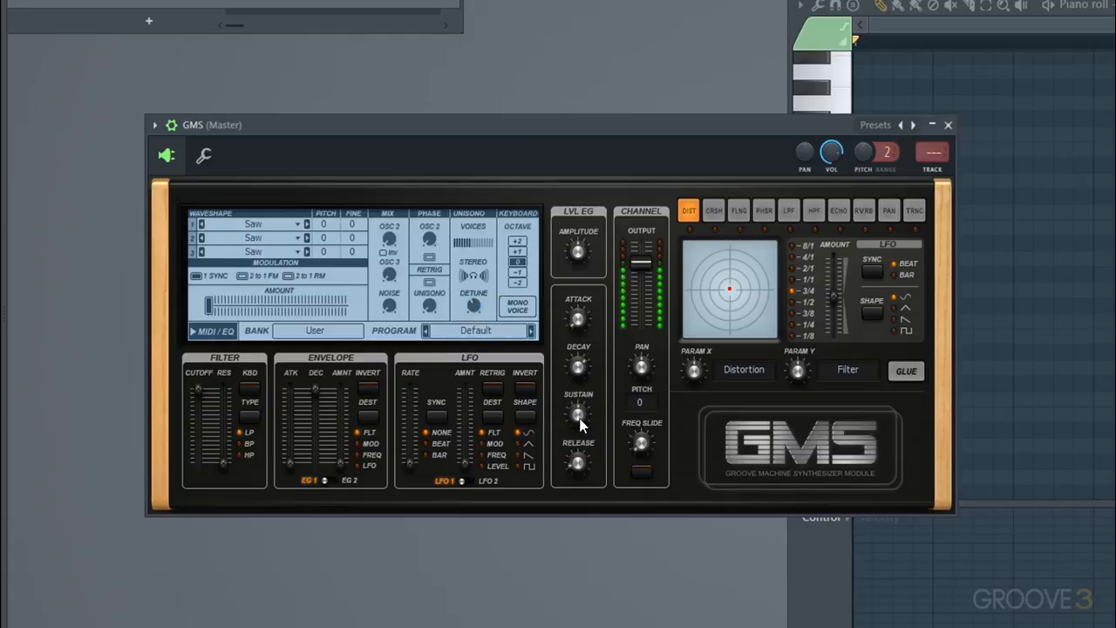
pyautogui.moveTo(575, 470); pyautogui.dragTo(578, 471)
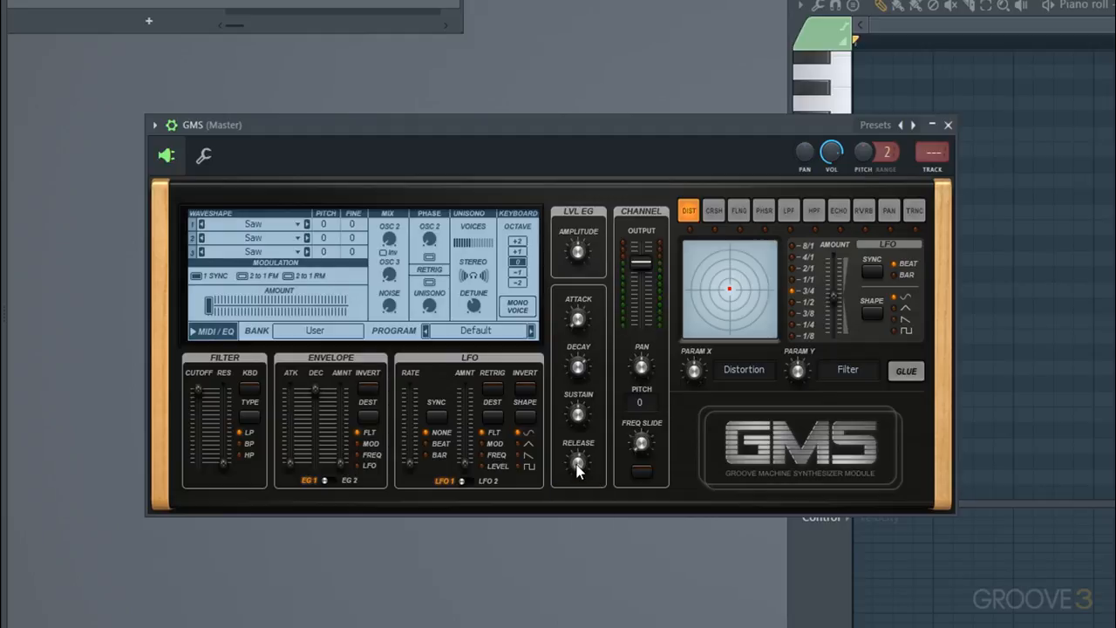
# Lower the GMS filter cutoff slightly, shape the filter envelope's decay and amount, and adjust the noise level
pyautogui.moveTo(199, 390); pyautogui.dragTo(200, 393)
pyautogui.moveTo(341, 462); pyautogui.dragTo(341, 447)
pyautogui.moveTo(315, 389); pyautogui.dragTo(315, 402)
pyautogui.moveTo(341, 443); pyautogui.dragTo(341, 446)
pyautogui.moveTo(315, 408); pyautogui.dragTo(315, 404)
pyautogui.moveTo(341, 443); pyautogui.dragTo(313, 413)
pyautogui.moveTo(390, 306); pyautogui.dragTo(389, 305)
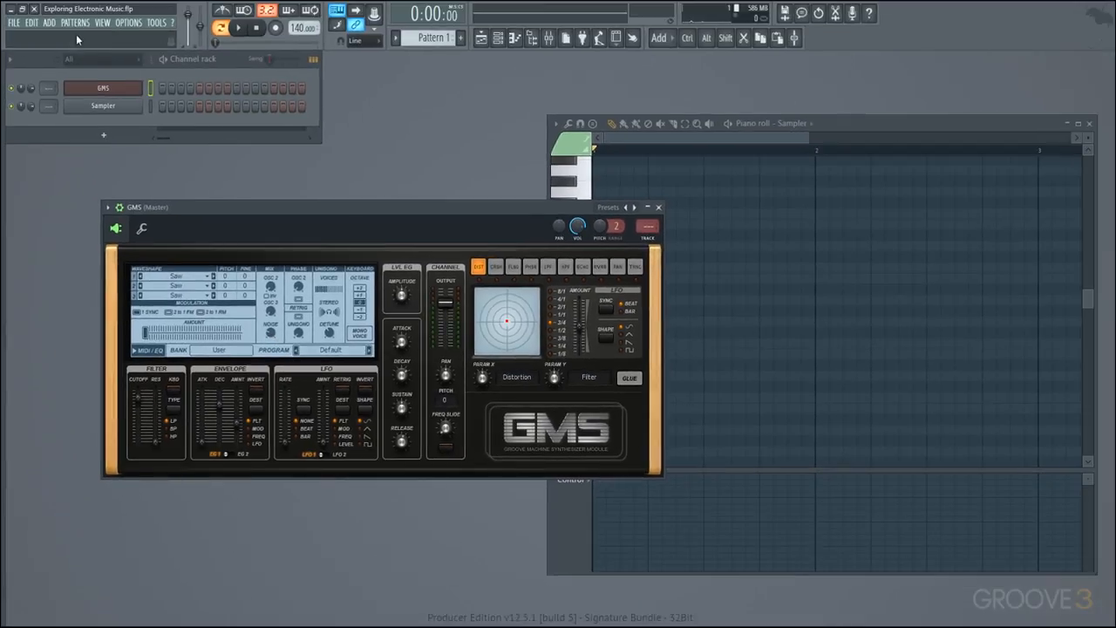
# Insert a 3x Osc channel, reposition its window and close the GMS window
pyautogui.rightClick(104, 88)
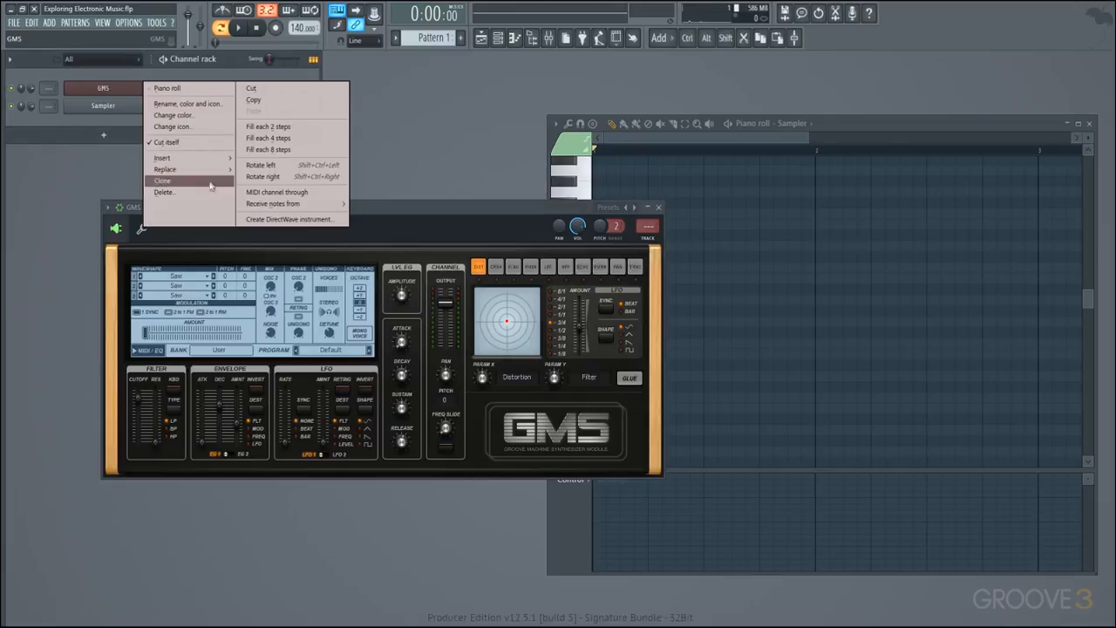
pyautogui.moveTo(165, 158)
pyautogui.click(386, 255)
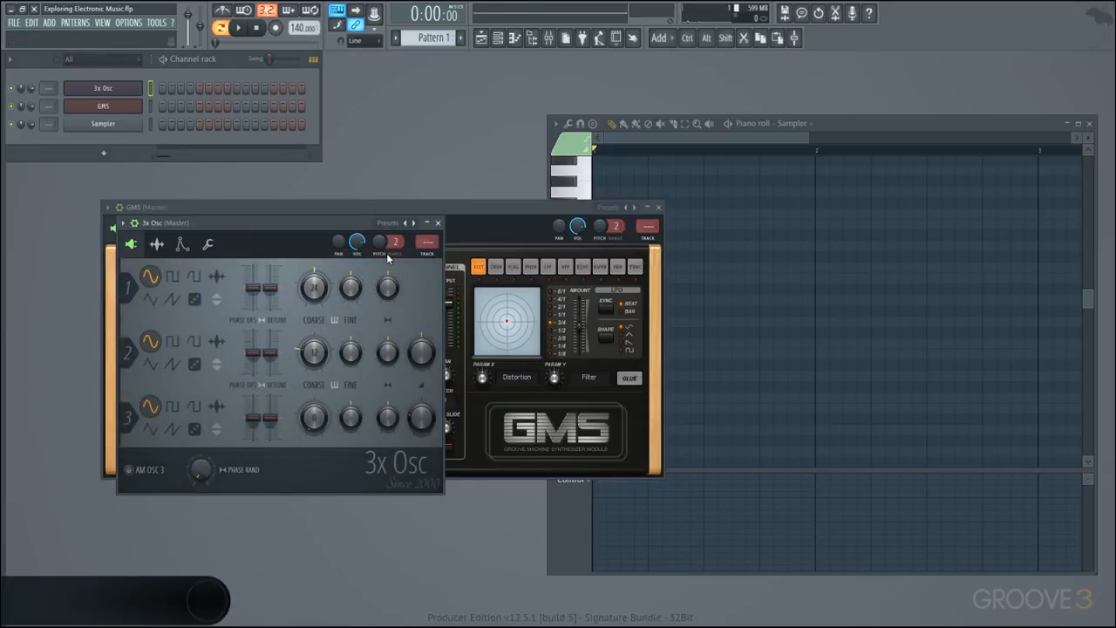
pyautogui.moveTo(338, 220); pyautogui.dragTo(468, 162)
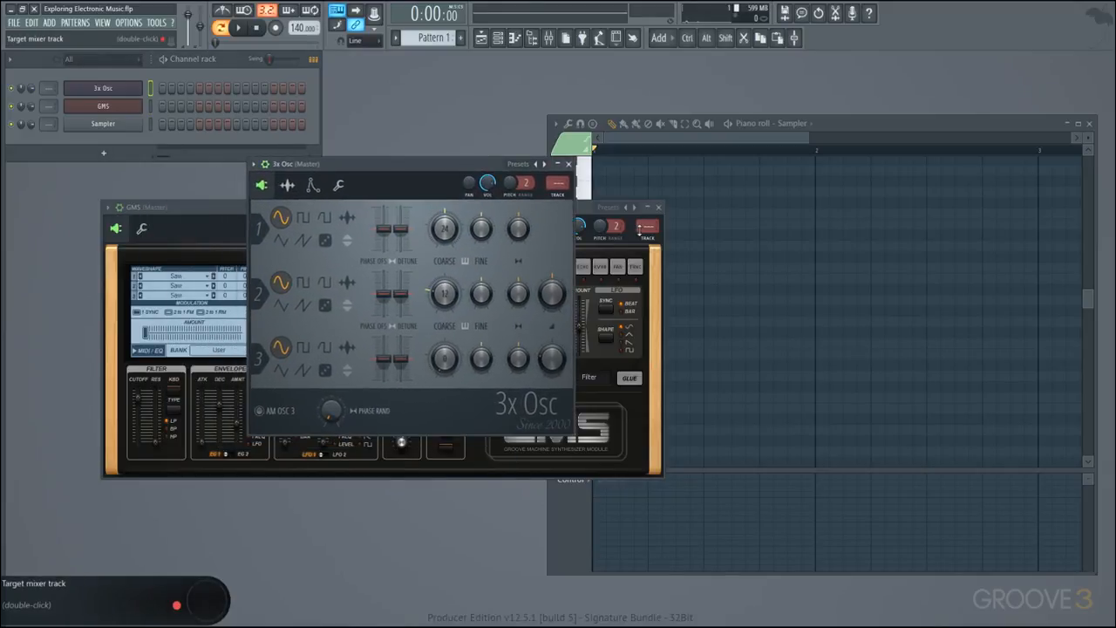
pyautogui.click(659, 207)
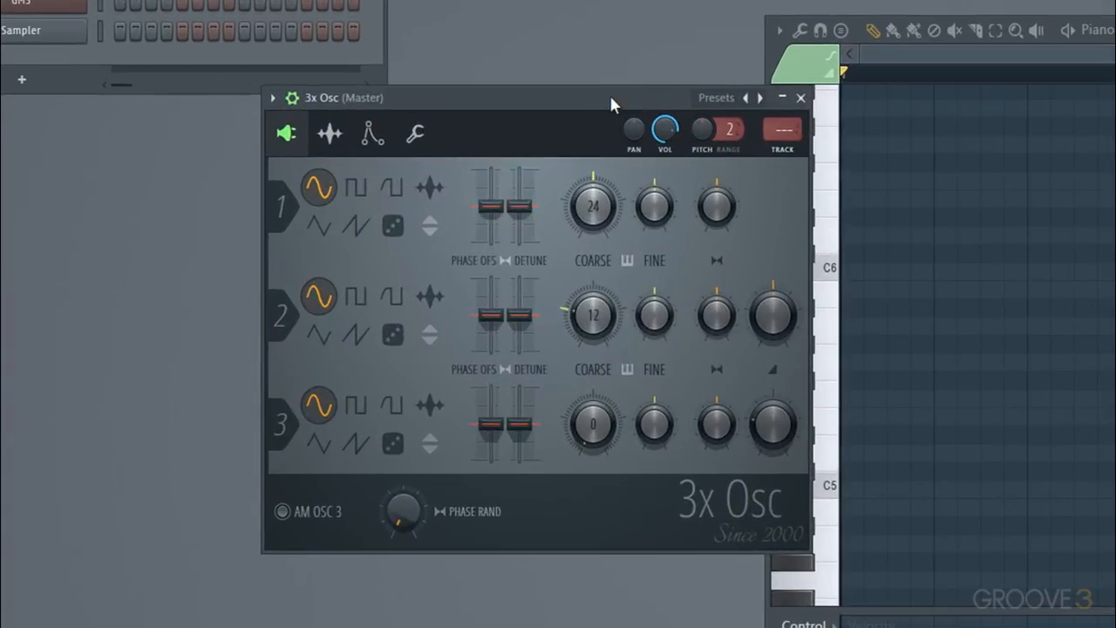
# Set 3x Osc oscillators 2 and 3 to square waves with coarse pitch 24, and oscillator 1 to a triangle wave
pyautogui.click(358, 296)
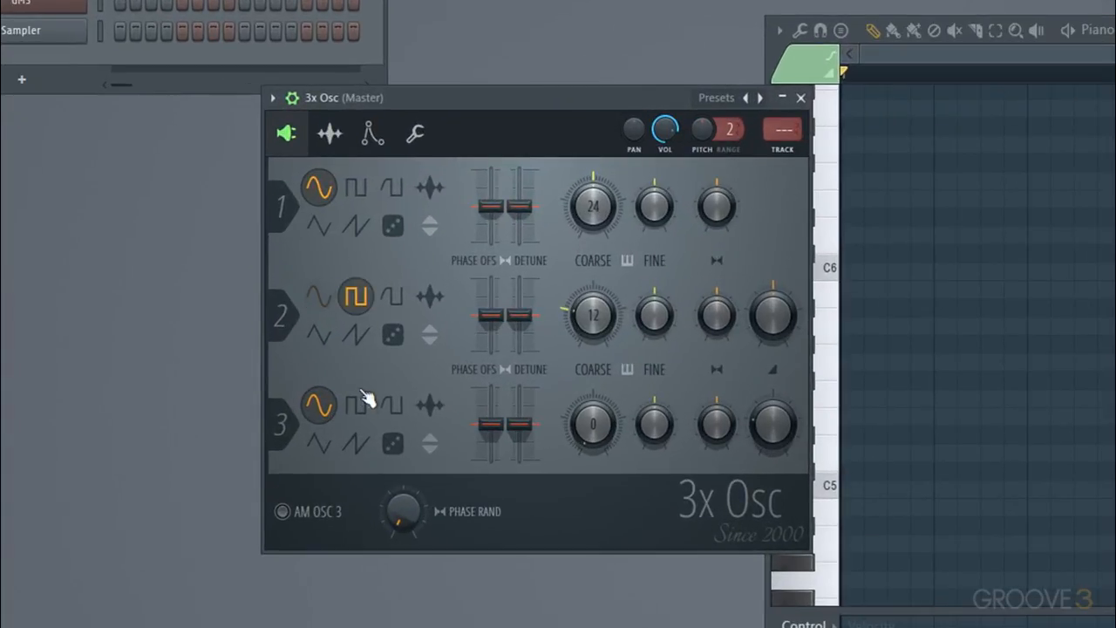
pyautogui.click(358, 408)
pyautogui.moveTo(594, 325); pyautogui.dragTo(590, 316)
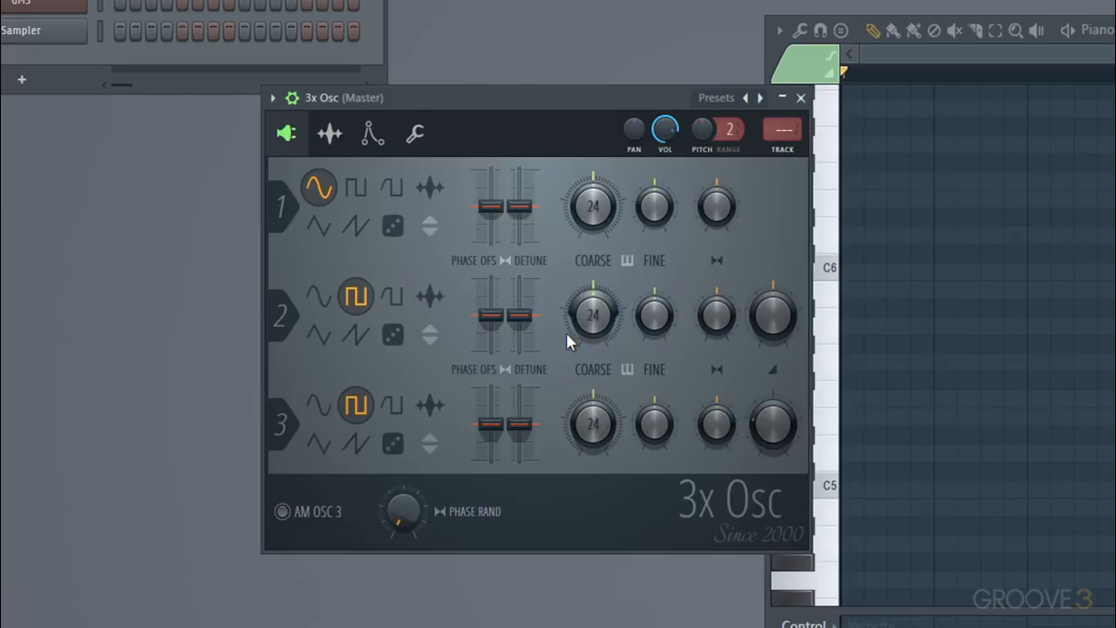
pyautogui.click(318, 228)
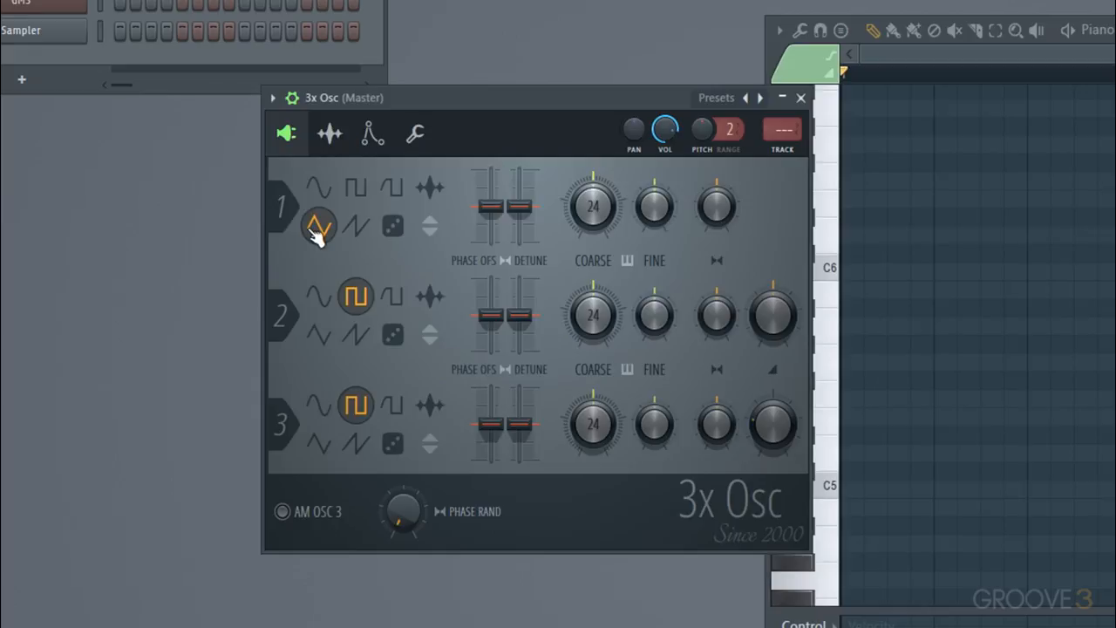
# Shape a short, plucky volume envelope for 3x Osc with no attack or hold, short decay, low sustain and short release
pyautogui.click(375, 138)
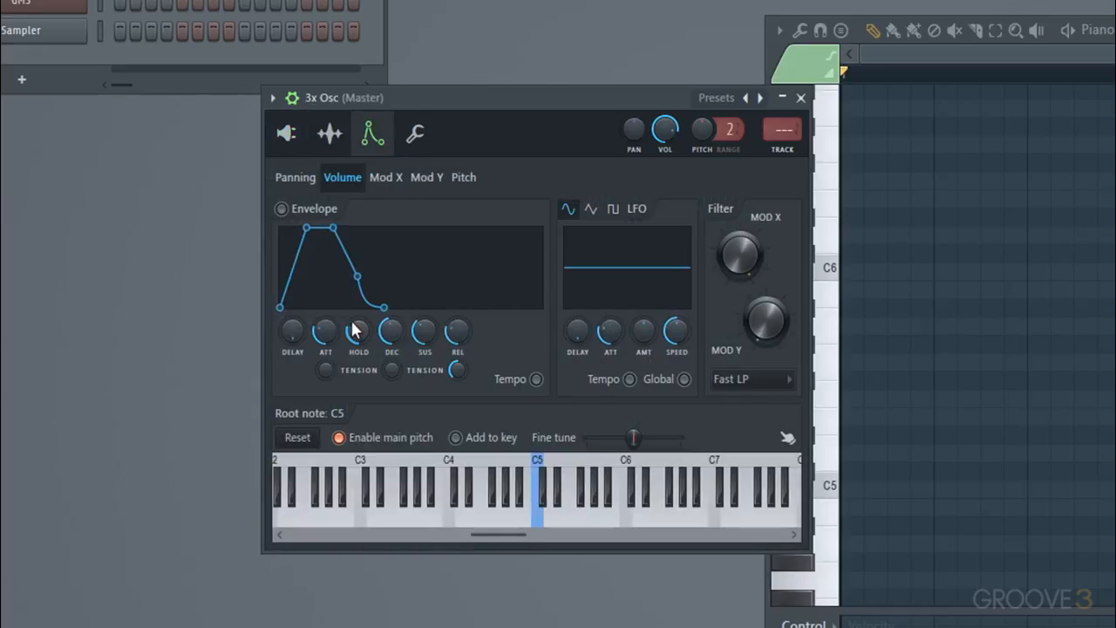
pyautogui.moveTo(326, 331); pyautogui.dragTo(358, 384)
pyautogui.moveTo(395, 330); pyautogui.dragTo(425, 365)
pyautogui.moveTo(459, 327); pyautogui.dragTo(459, 362)
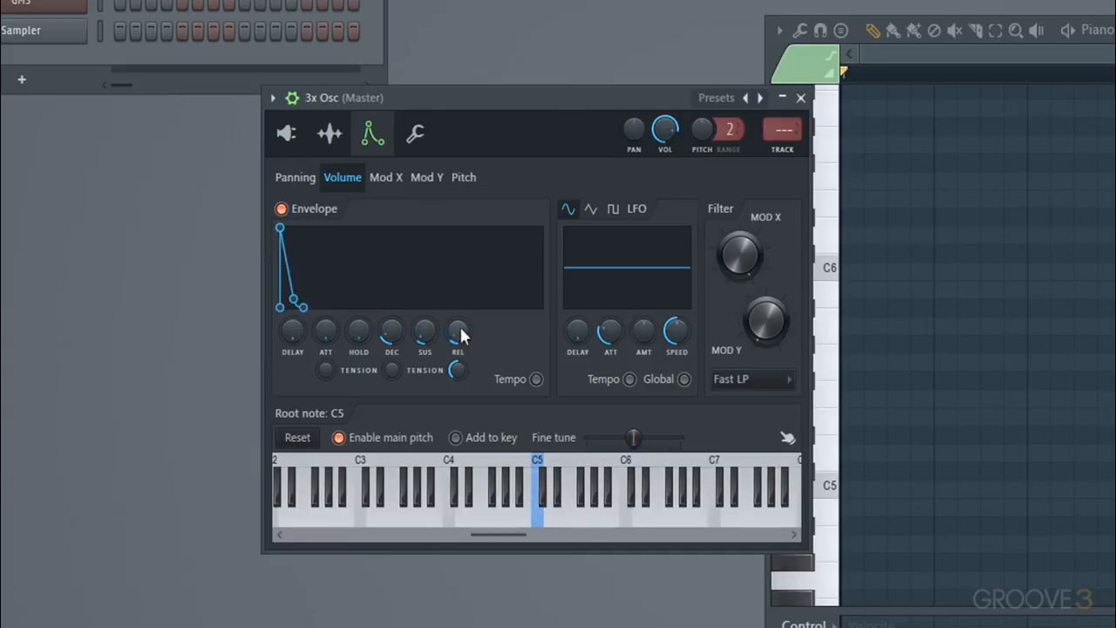
# Give the Mod X filter envelope a positive amount, no attack or hold, short decay and low sustain, and raise the oscillators' phase randomness
pyautogui.click(395, 181)
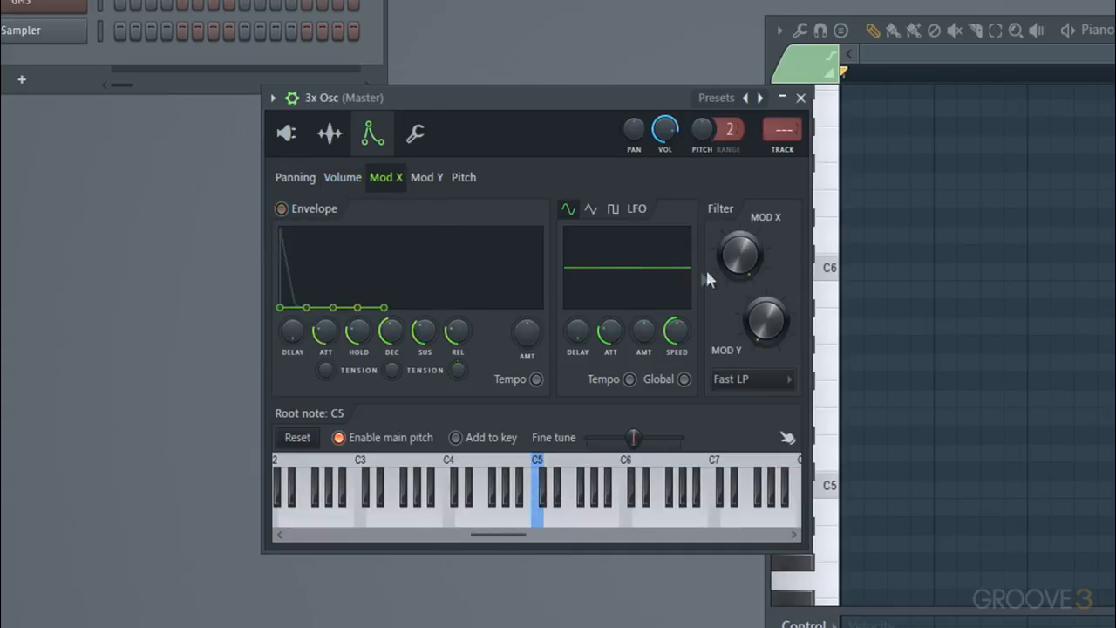
pyautogui.moveTo(529, 333); pyautogui.dragTo(529, 307)
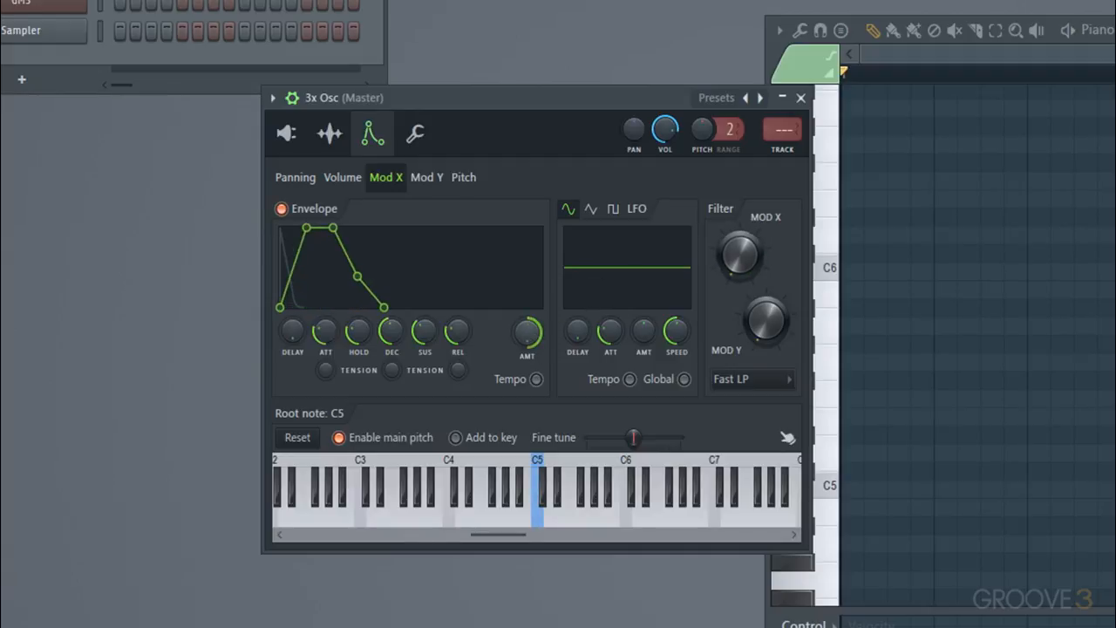
pyautogui.moveTo(323, 337); pyautogui.dragTo(424, 358)
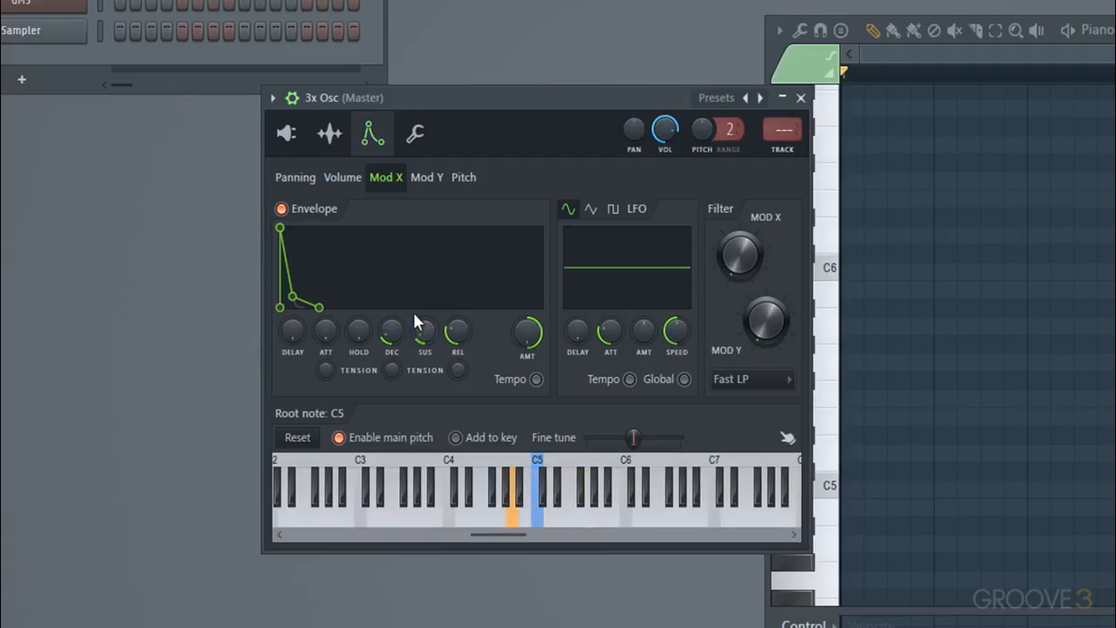
pyautogui.click(286, 132)
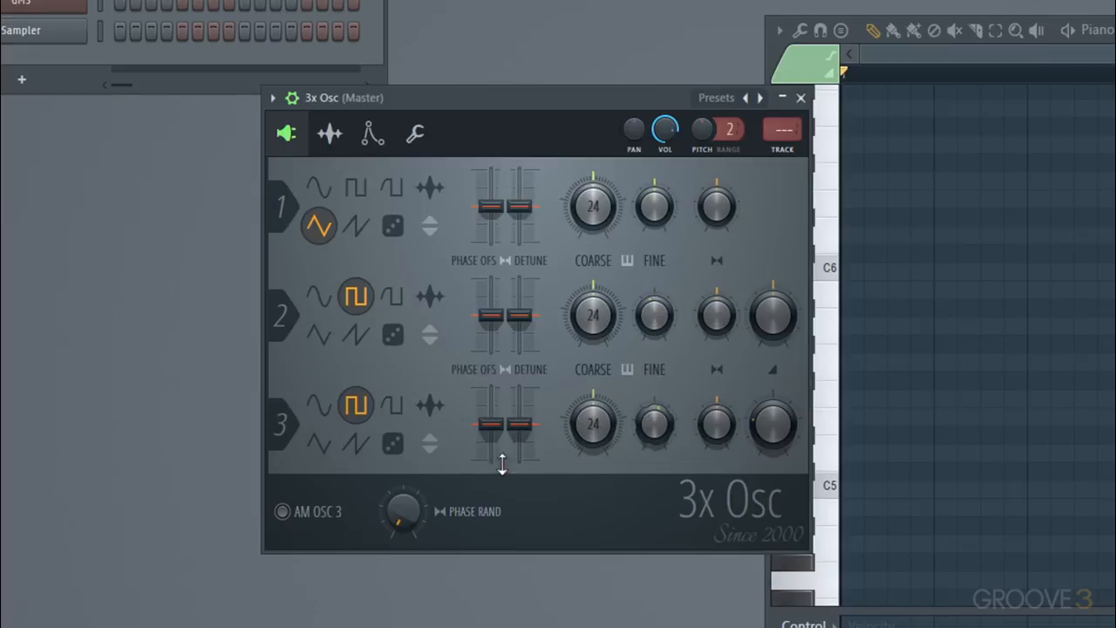
pyautogui.moveTo(413, 517); pyautogui.dragTo(413, 493)
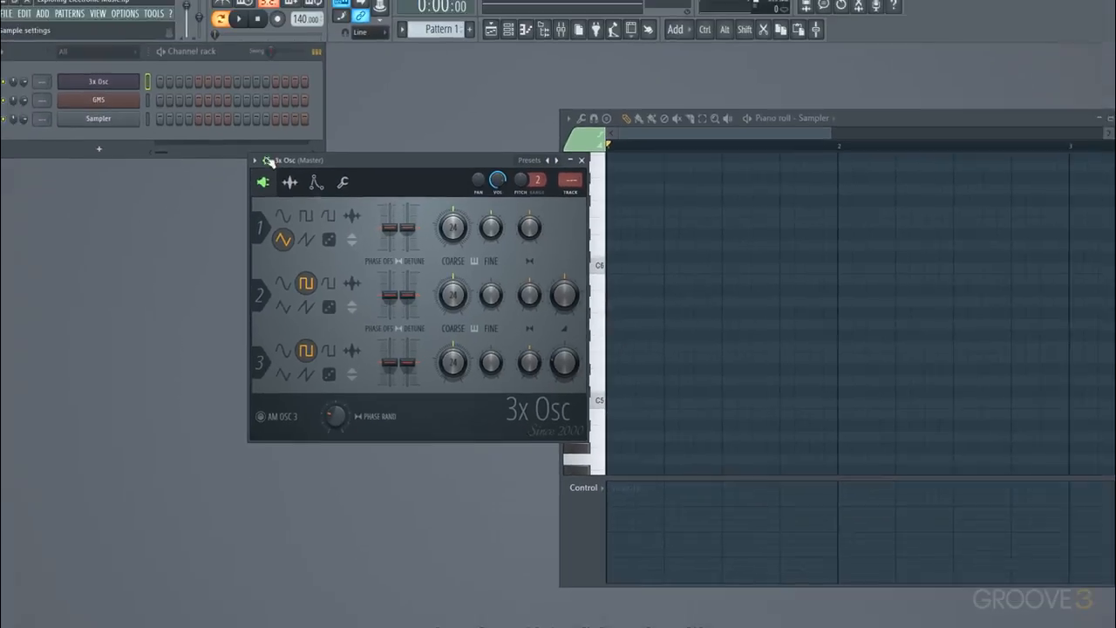
# Insert a second 3x Osc channel, close the first 3x Osc window and reposition the new one
pyautogui.rightClick(125, 88)
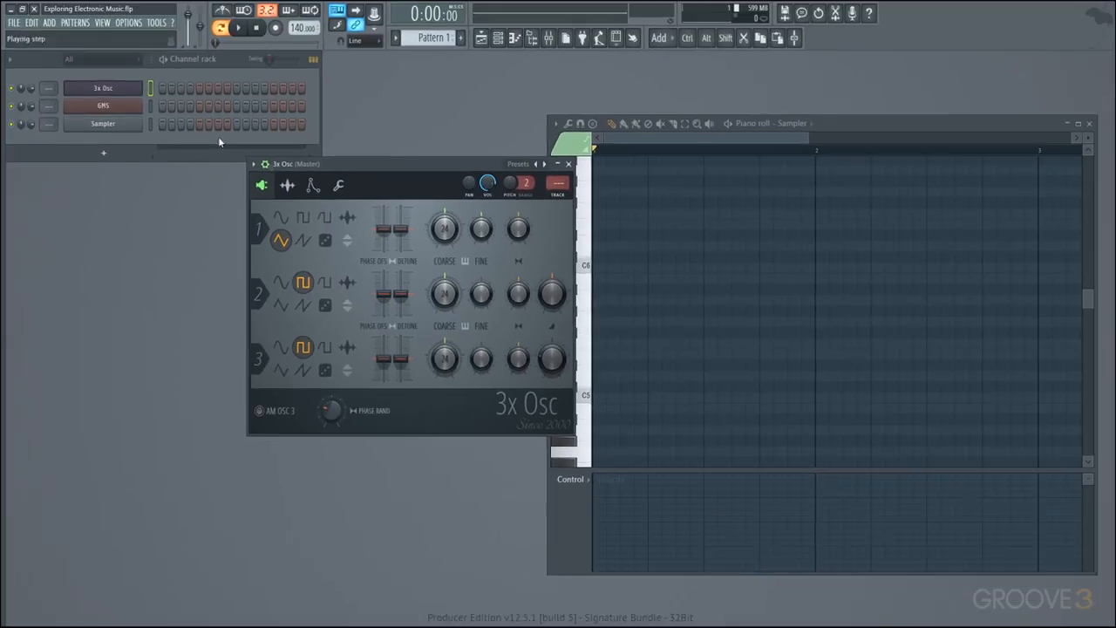
pyautogui.moveTo(180, 169)
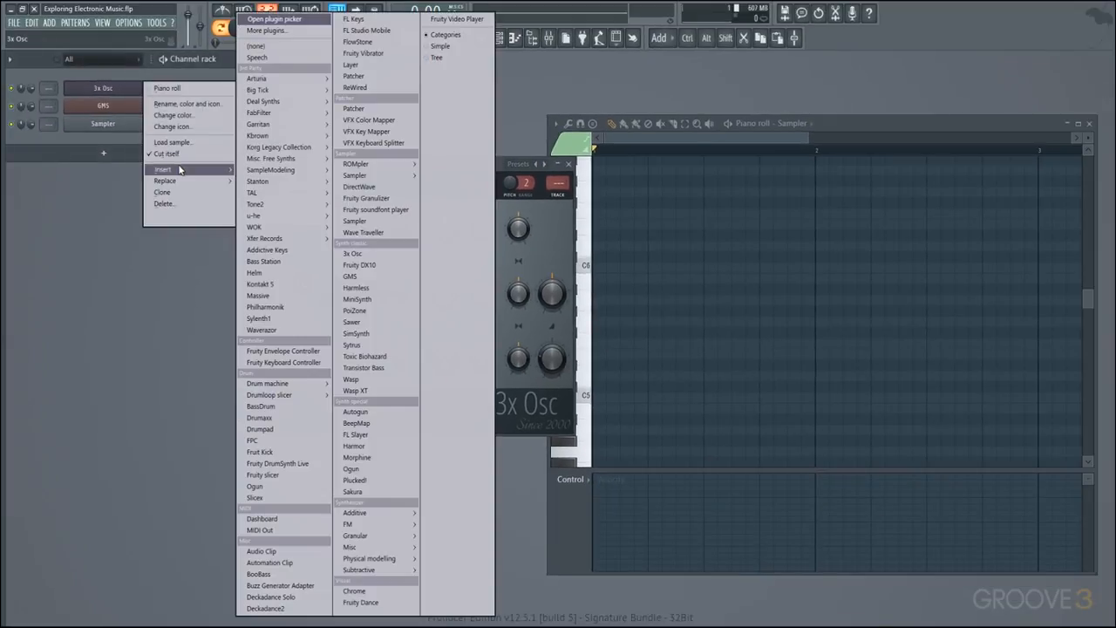
pyautogui.click(355, 253)
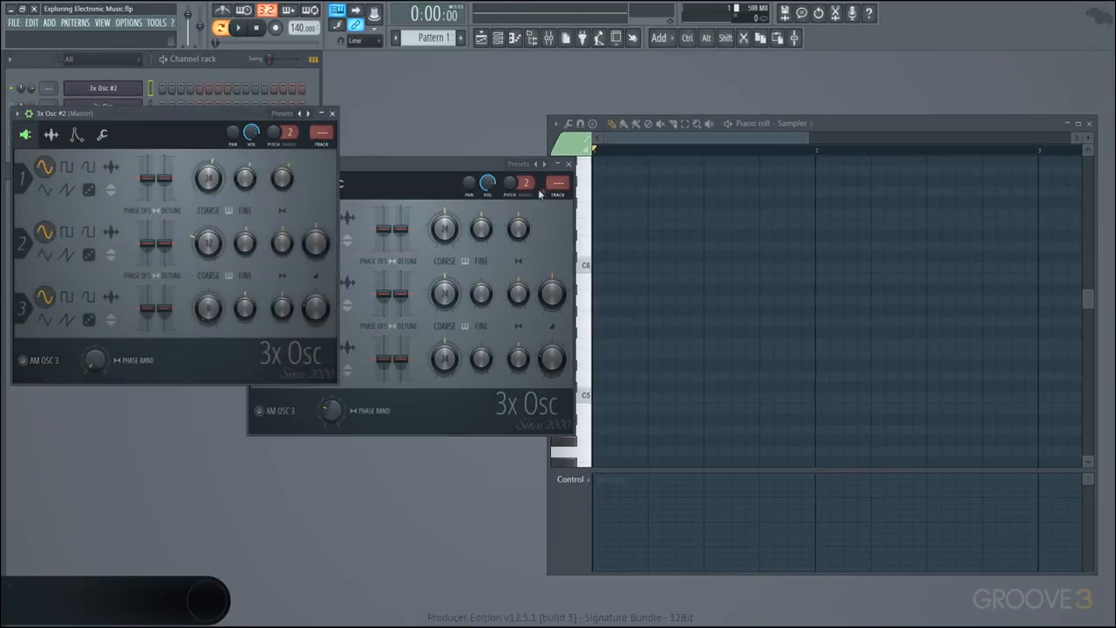
pyautogui.click(569, 164)
pyautogui.moveTo(247, 122); pyautogui.dragTo(527, 174)
# In 3x Osc #2, set the coarse pitch of oscillators 1 and 2 to 0, switch oscillator 1 to triangle, and check the volume envelope
pyautogui.moveTo(500, 289); pyautogui.dragTo(503, 295)
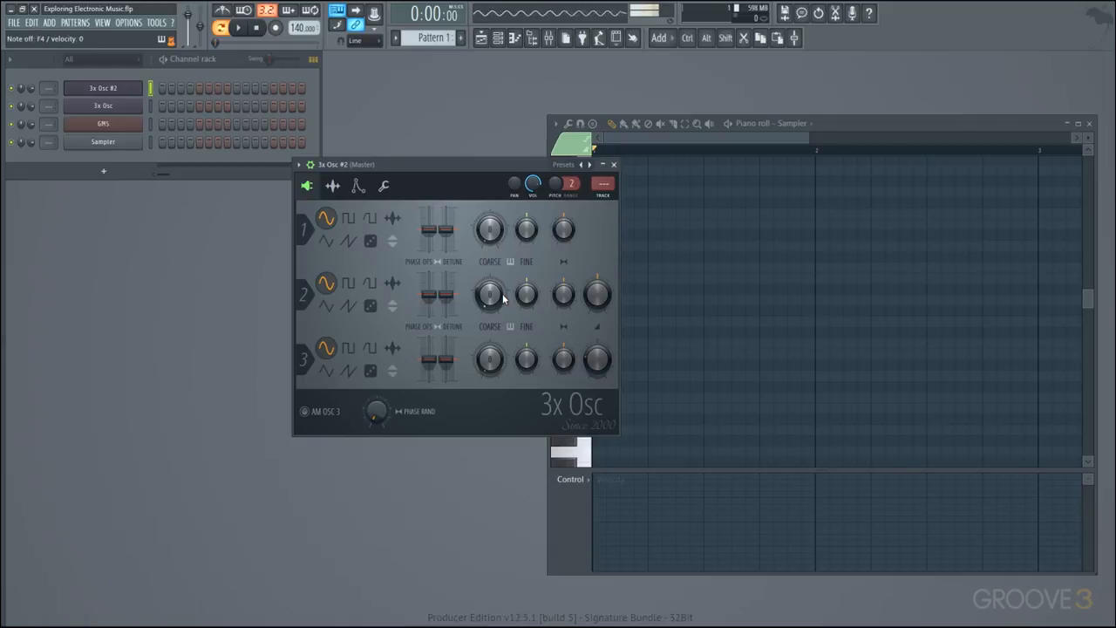
pyautogui.click(327, 241)
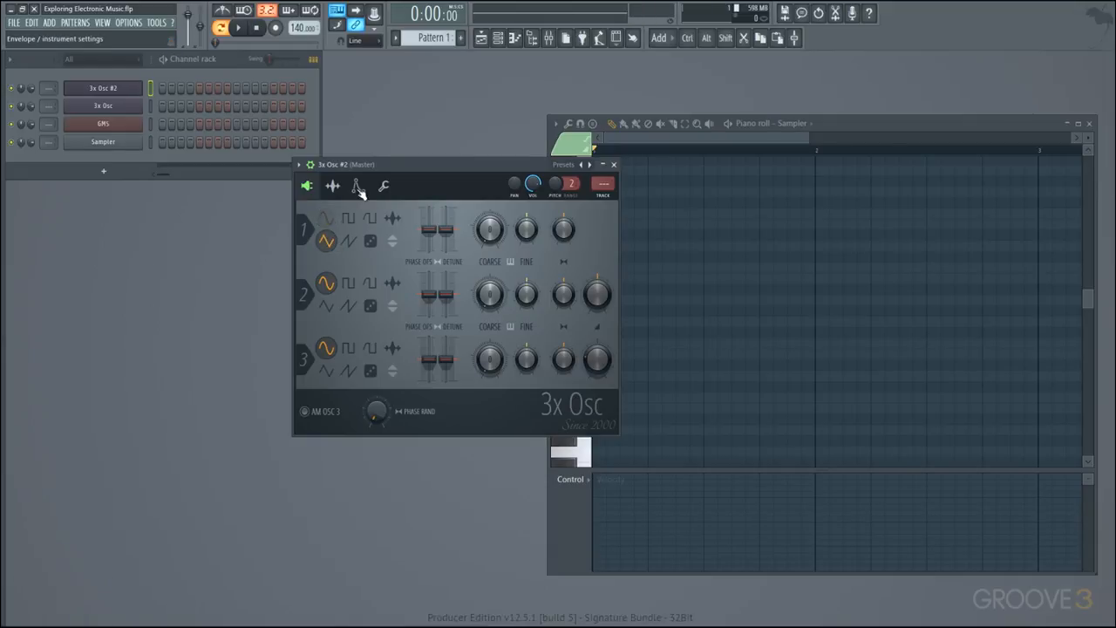
pyautogui.click(357, 188)
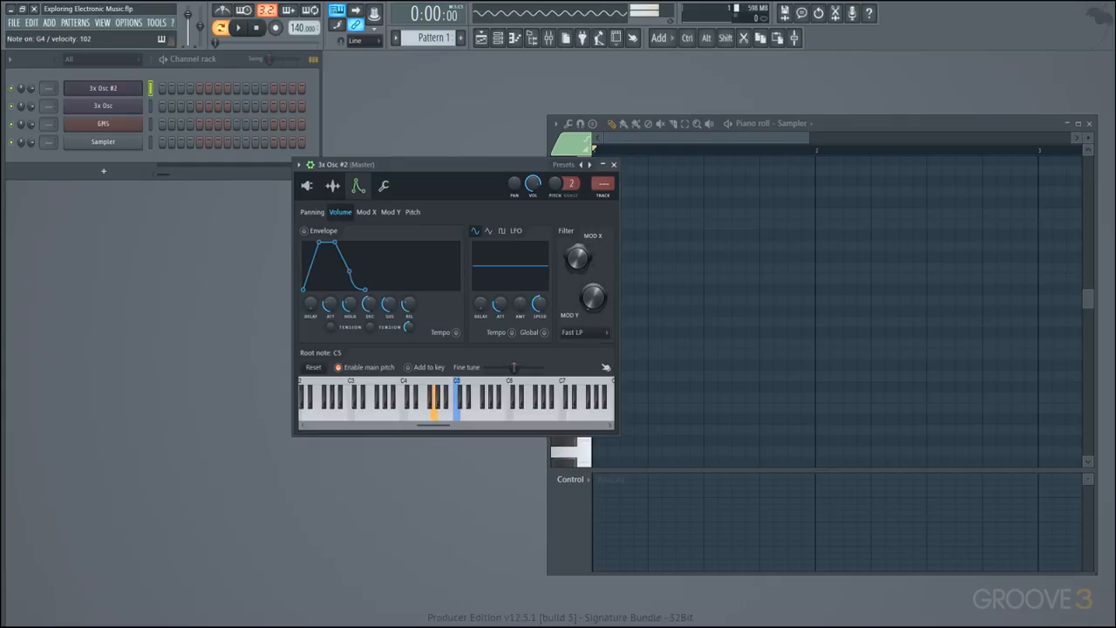
pyautogui.click(310, 189)
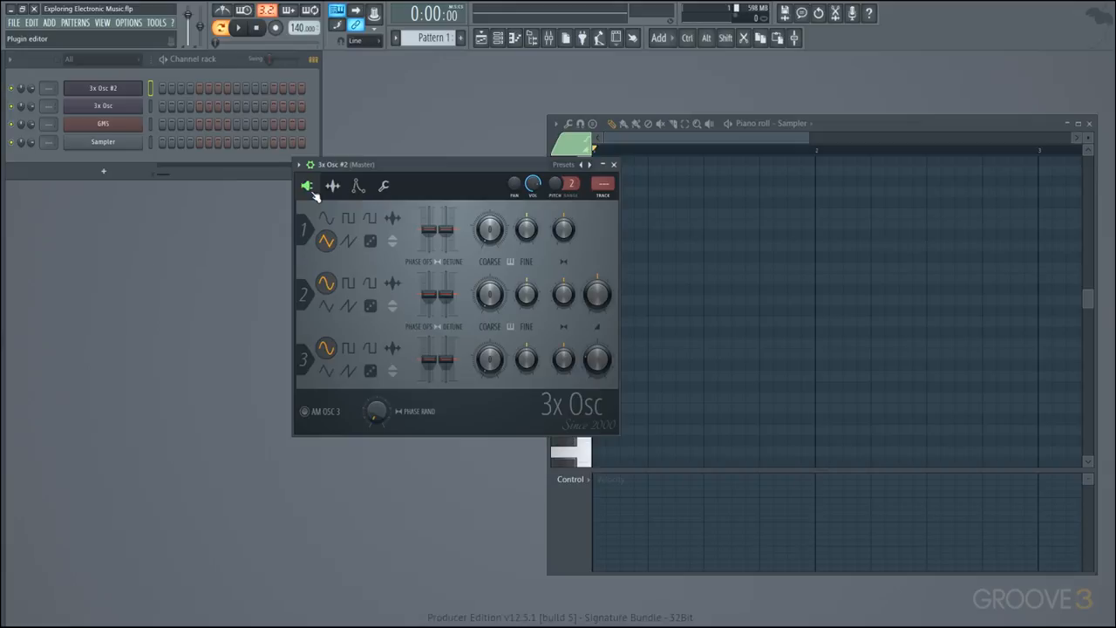
# Rename the GMS channel "Saw Chord" and the first 3x Osc channel "Blip"
pyautogui.middleClick(101, 127)
pyautogui.write('Saw Ch')
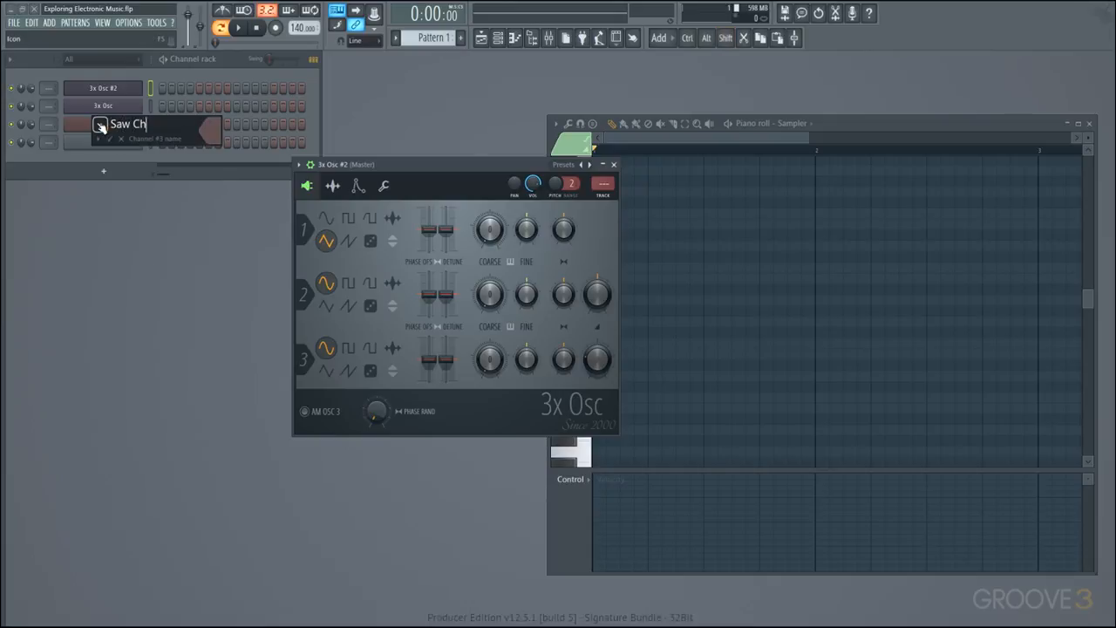
pyautogui.write('ord')
pyautogui.press('Return')
pyautogui.middleClick(106, 106)
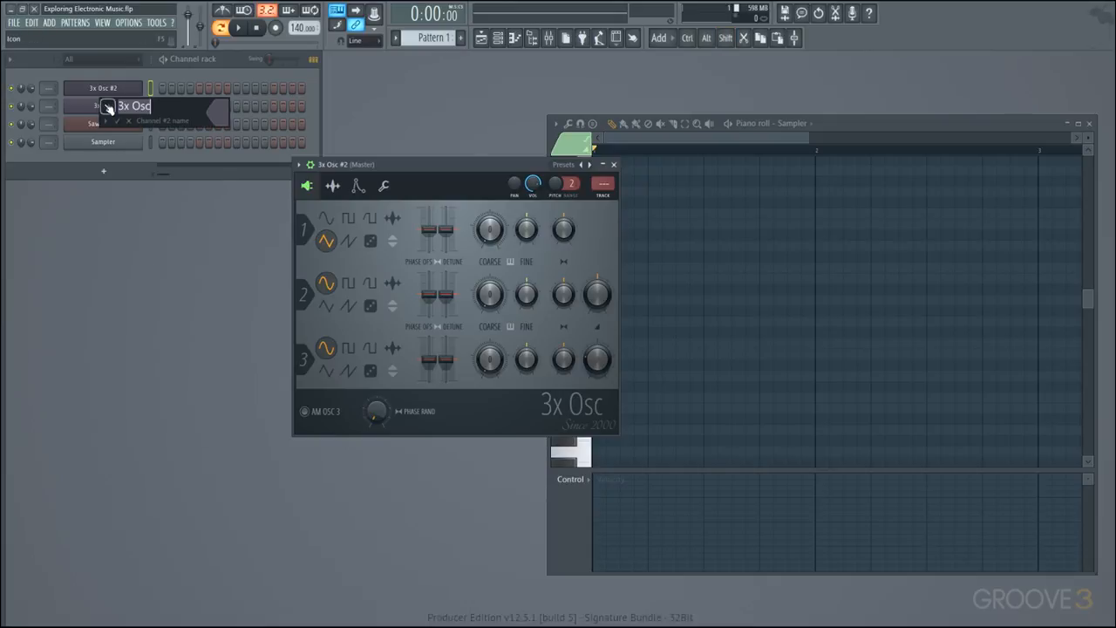
pyautogui.write('Blip')
pyautogui.press('Return')
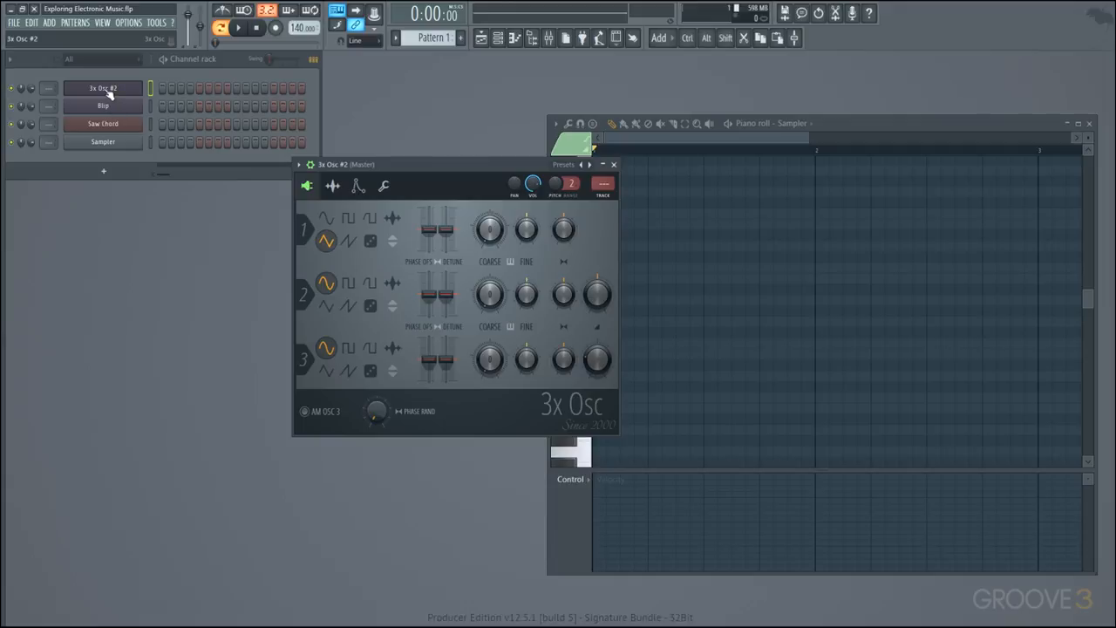
# Rename the 3x Osc #2 channel "Sub"
pyautogui.middleClick(109, 91)
pyautogui.write('Sub')
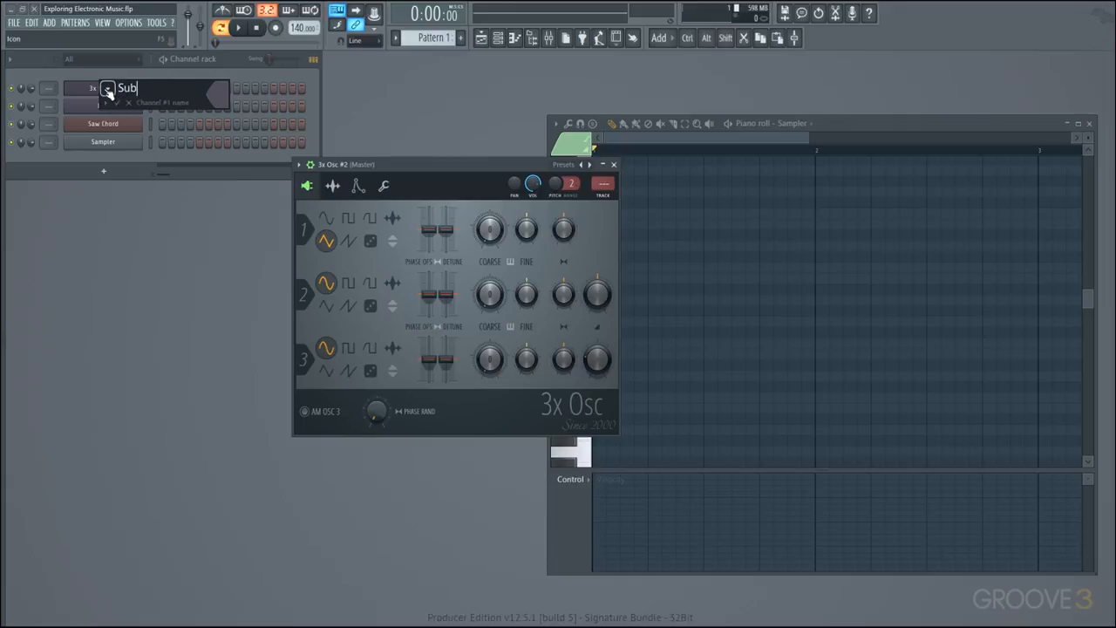
pyautogui.press('Return')
# Delete the unused Sampler channel and close the open plugin window
pyautogui.rightClick(123, 143)
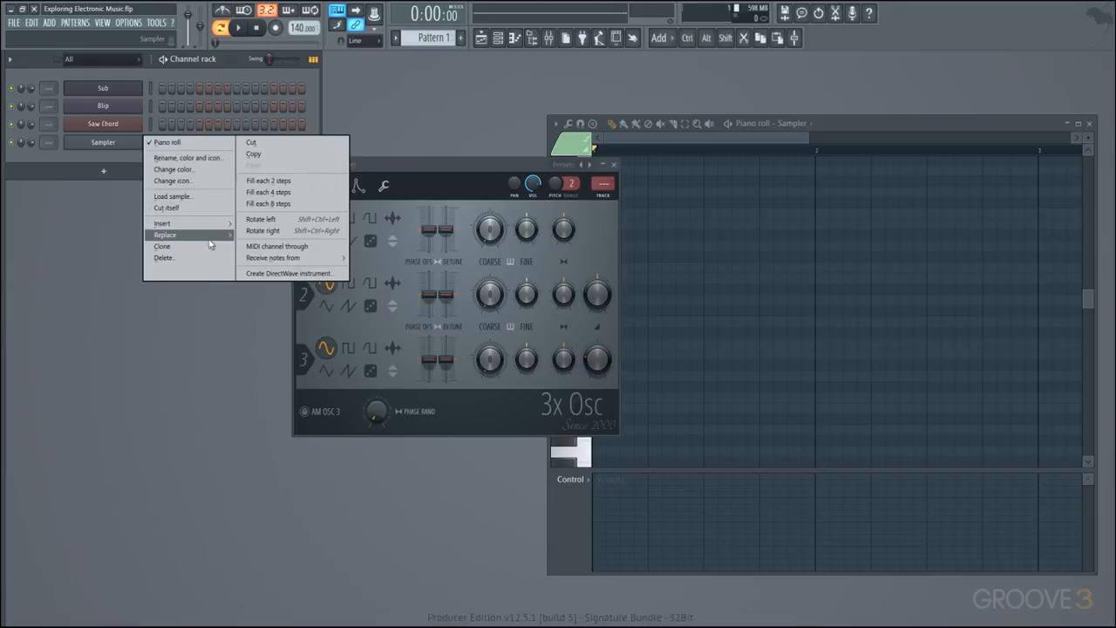
pyautogui.click(188, 259)
pyautogui.press('Return')
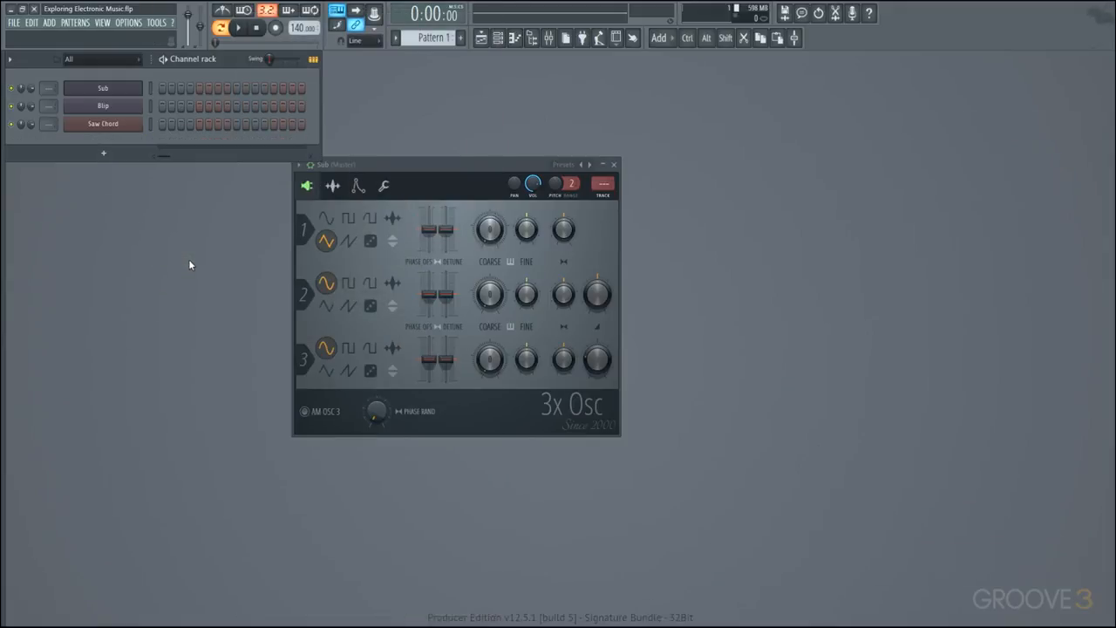
pyautogui.press('Escape')
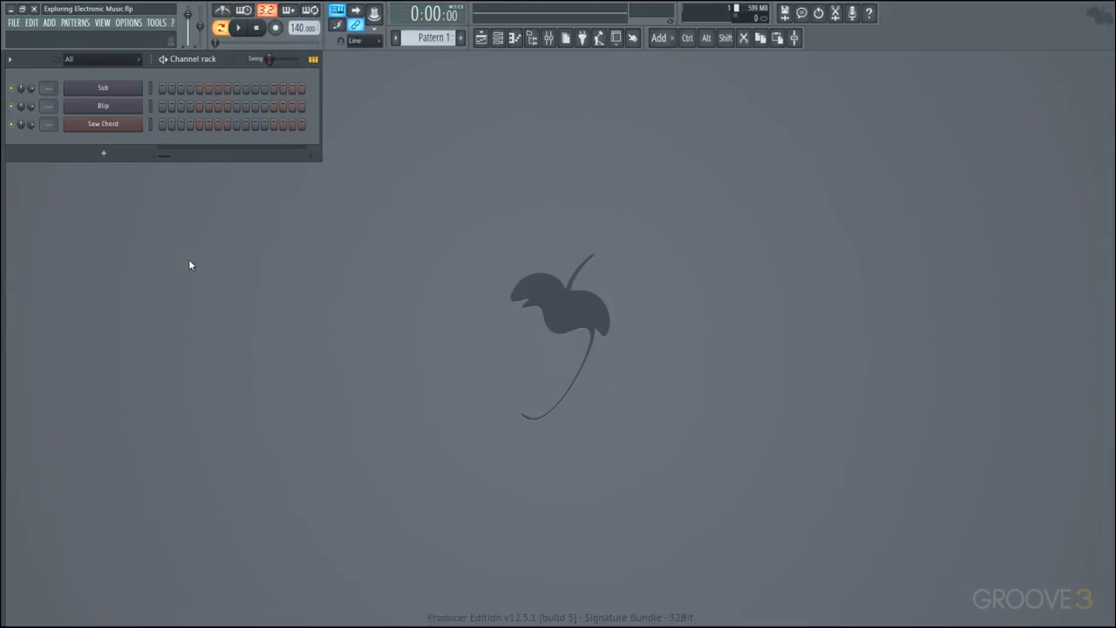
# Open the Blip channel's piano roll and move its window closer to the channel rack
pyautogui.click(119, 114)
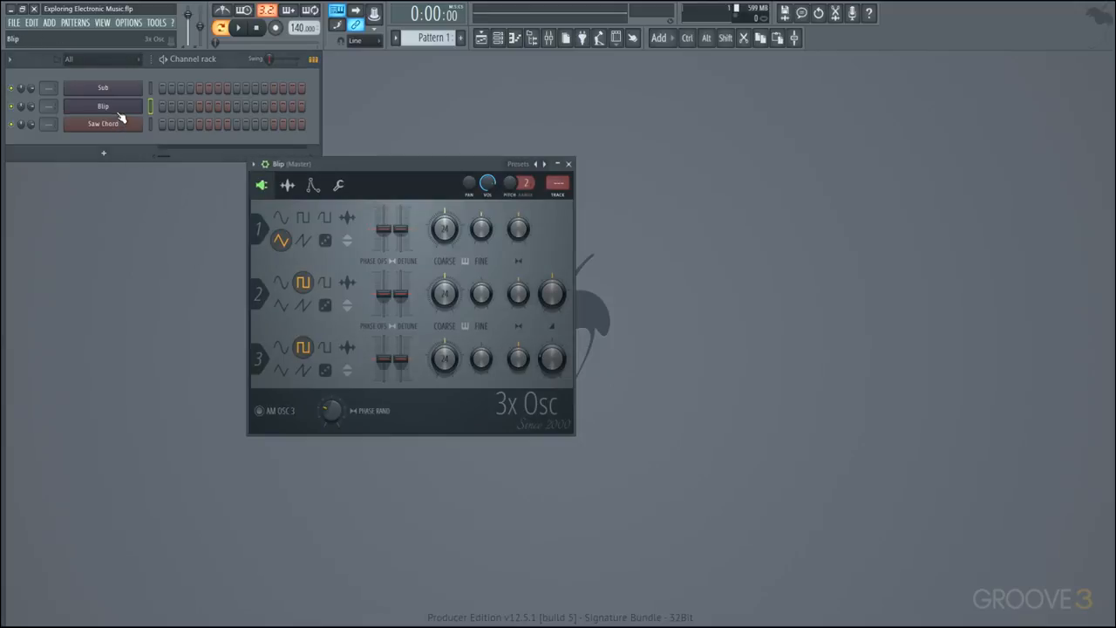
pyautogui.rightClick(120, 117)
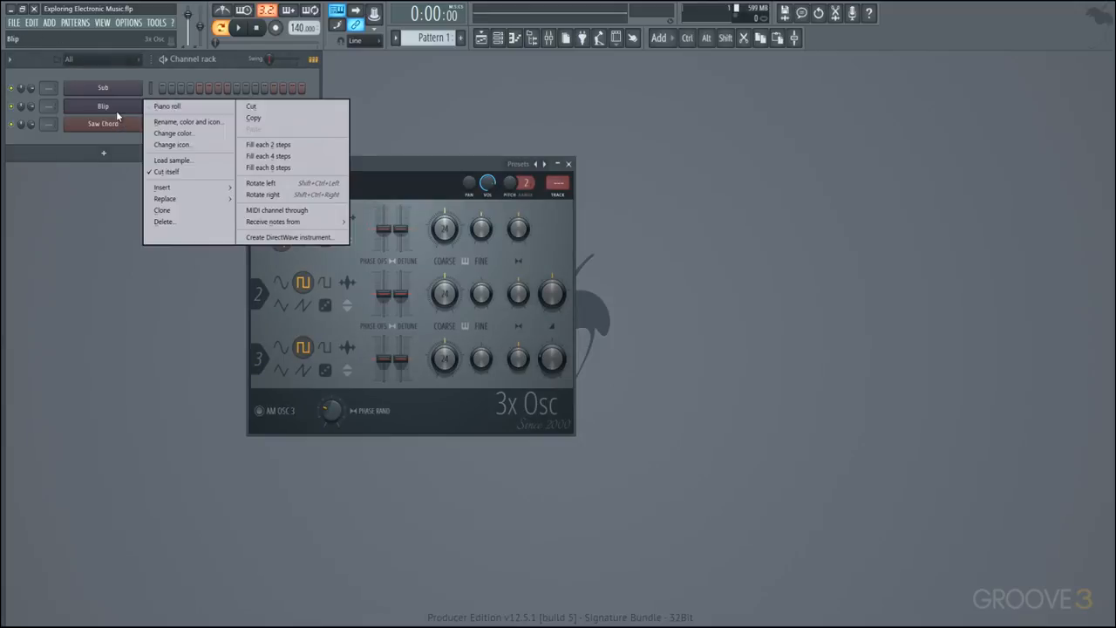
pyautogui.click(162, 109)
pyautogui.moveTo(827, 124); pyautogui.dragTo(638, 109)
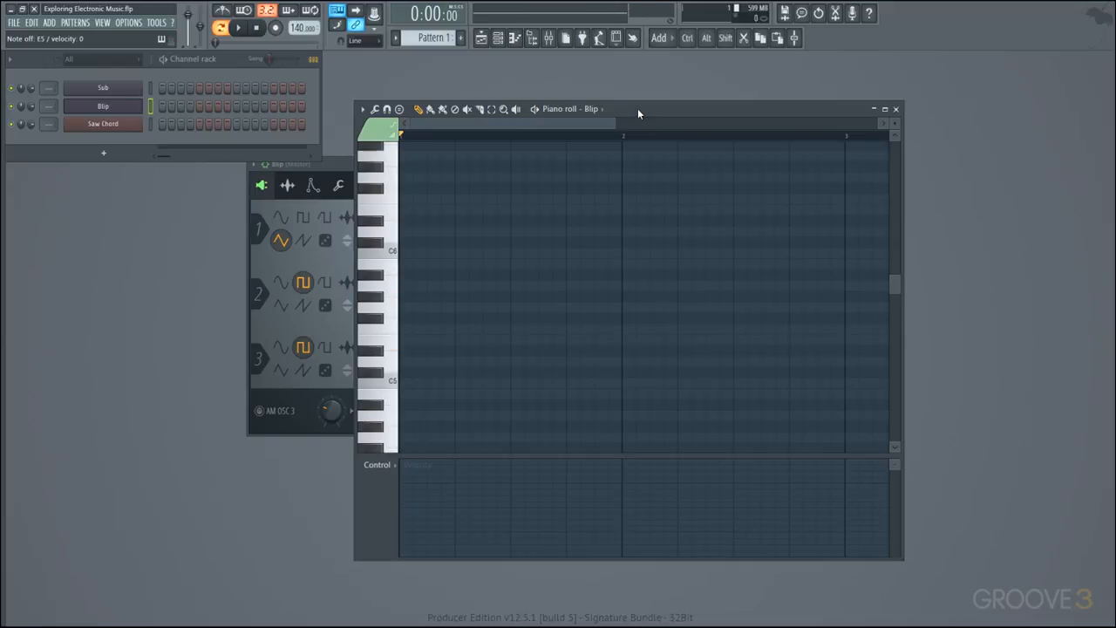
# Draw Blip notes in bar 1: A4 on beats 1, 2 and 3, E5 on step 11, D5 on step 12, G5 on step 15, and audition them
pyautogui.click(414, 417)
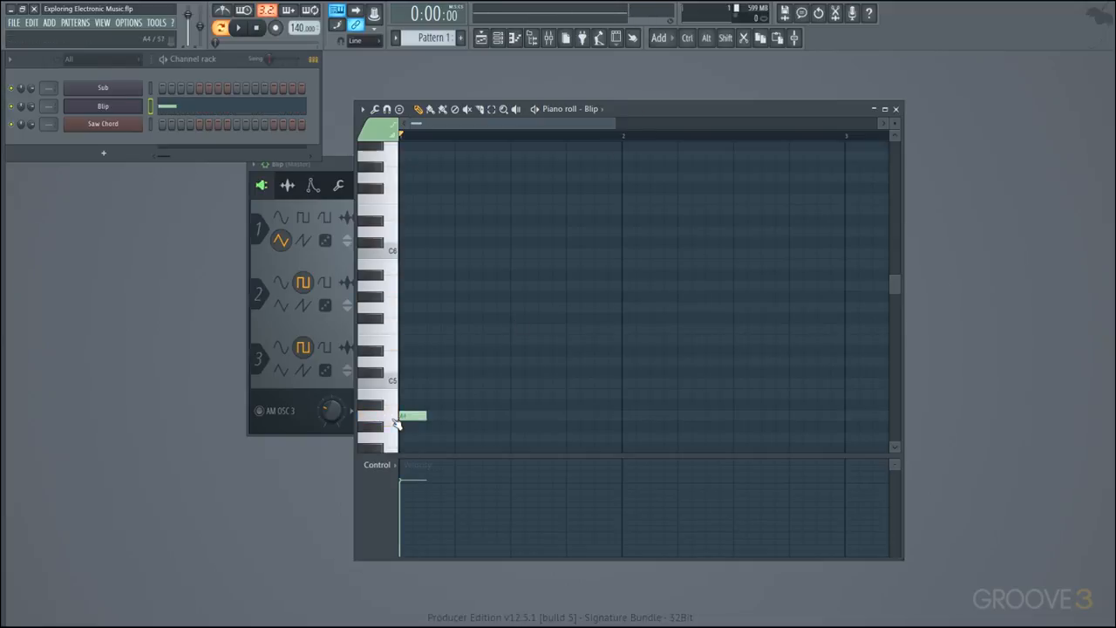
pyautogui.click(459, 418)
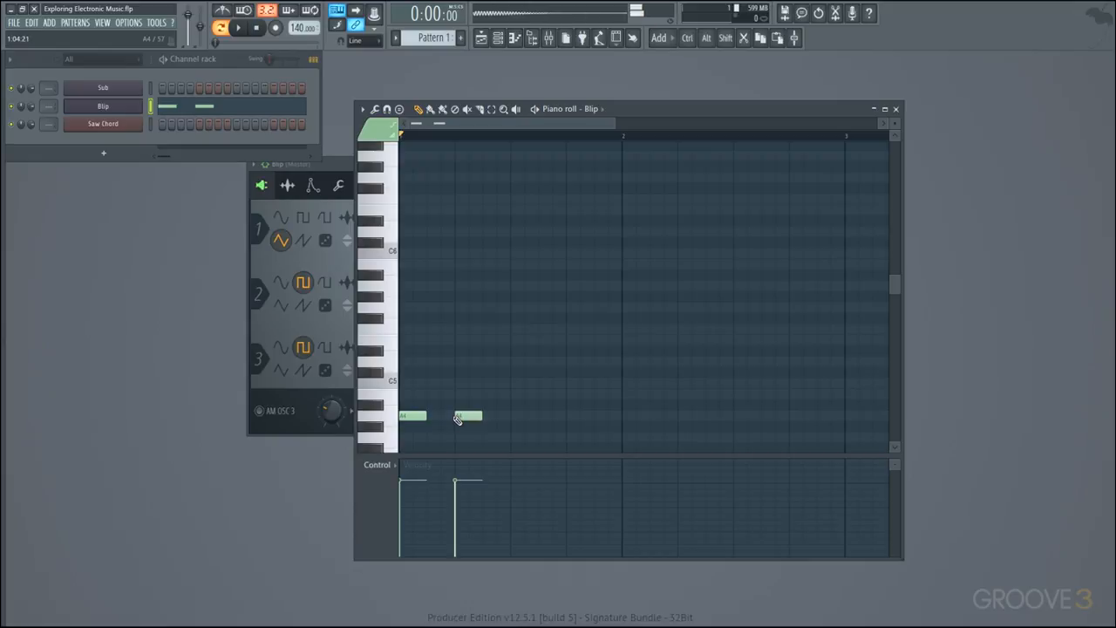
pyautogui.click(517, 417)
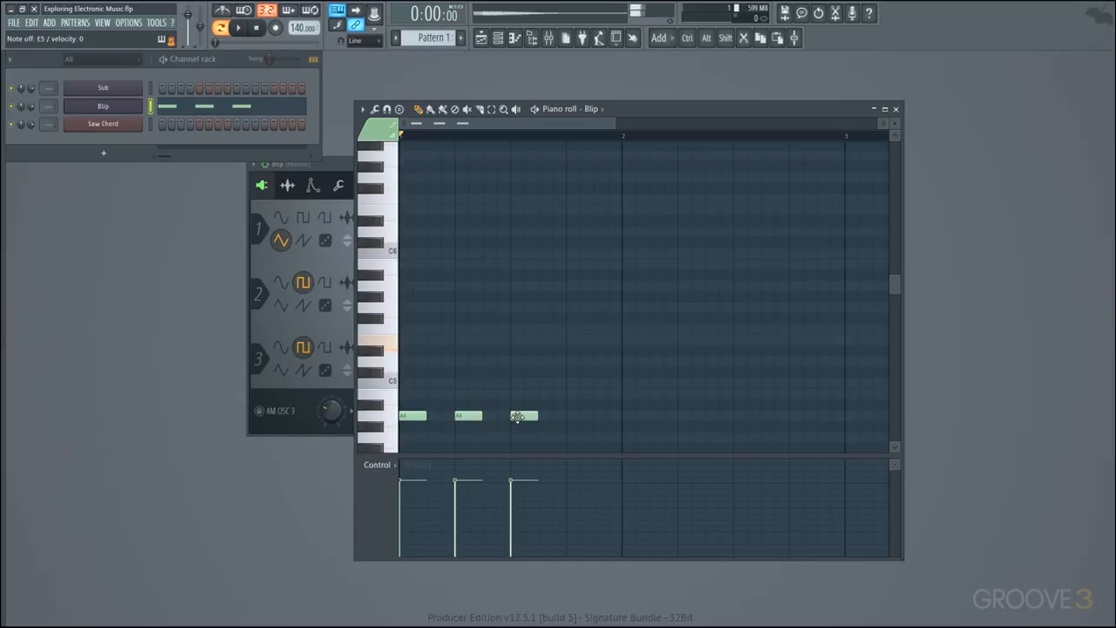
pyautogui.click(541, 341)
pyautogui.click(553, 361)
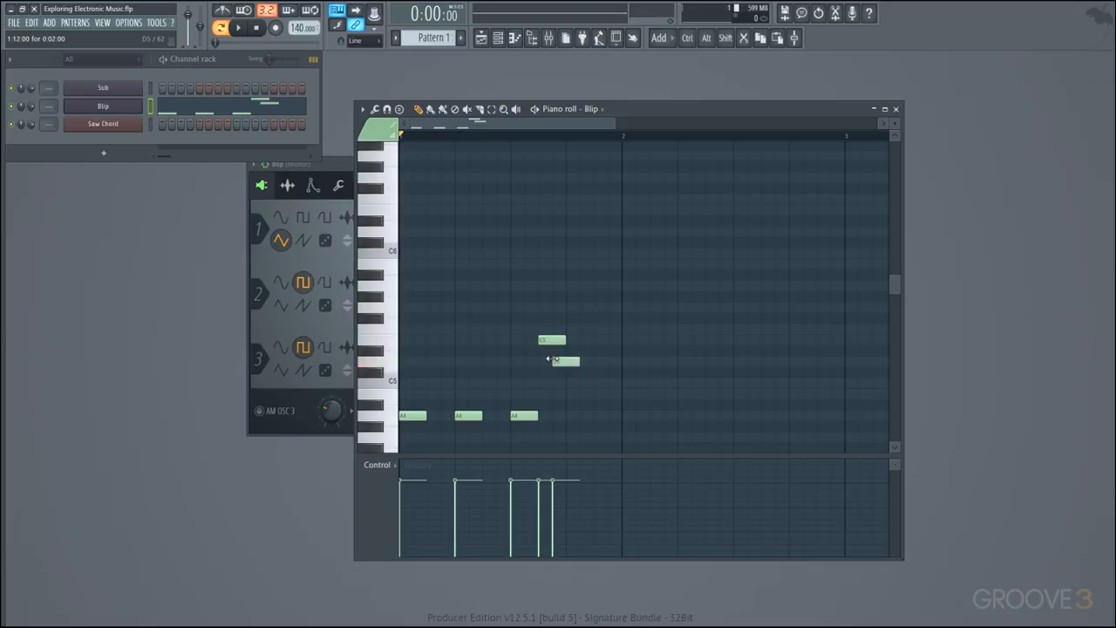
pyautogui.click(597, 308)
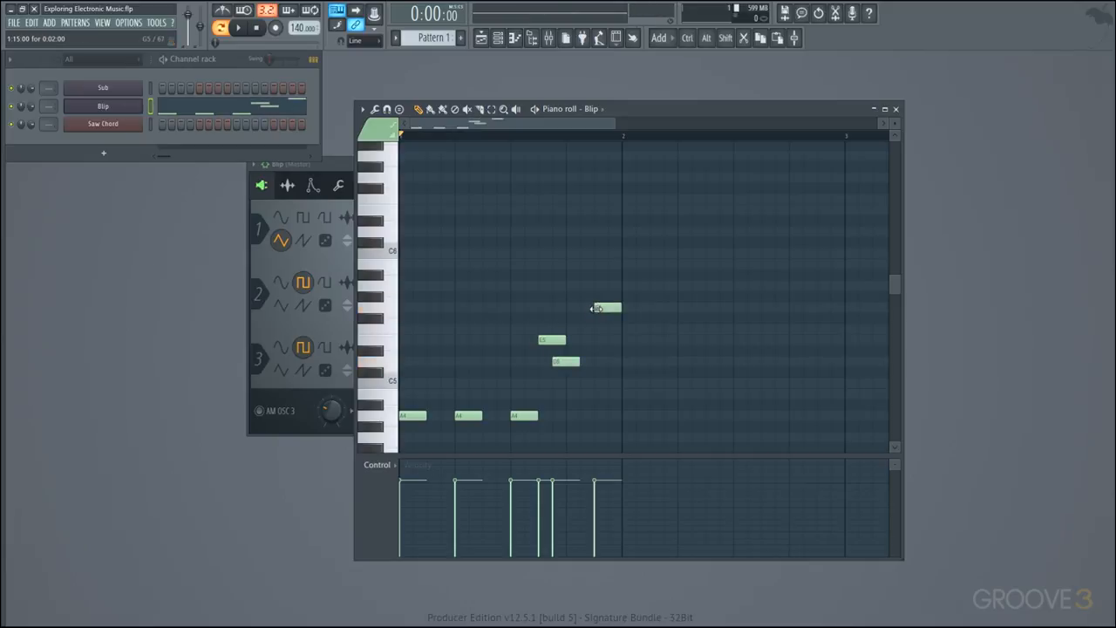
pyautogui.press('space')
pyautogui.press('space')
# Shorten the E5 and D5 notes to one step each and play the pattern
pyautogui.moveTo(580, 360); pyautogui.dragTo(548, 376)
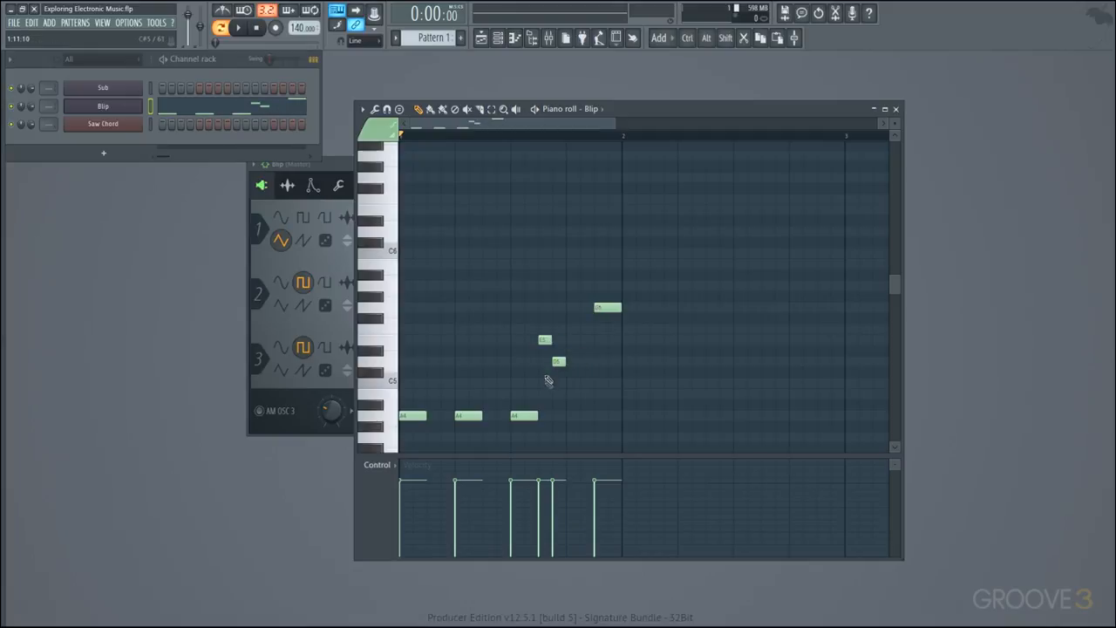
pyautogui.press('space')
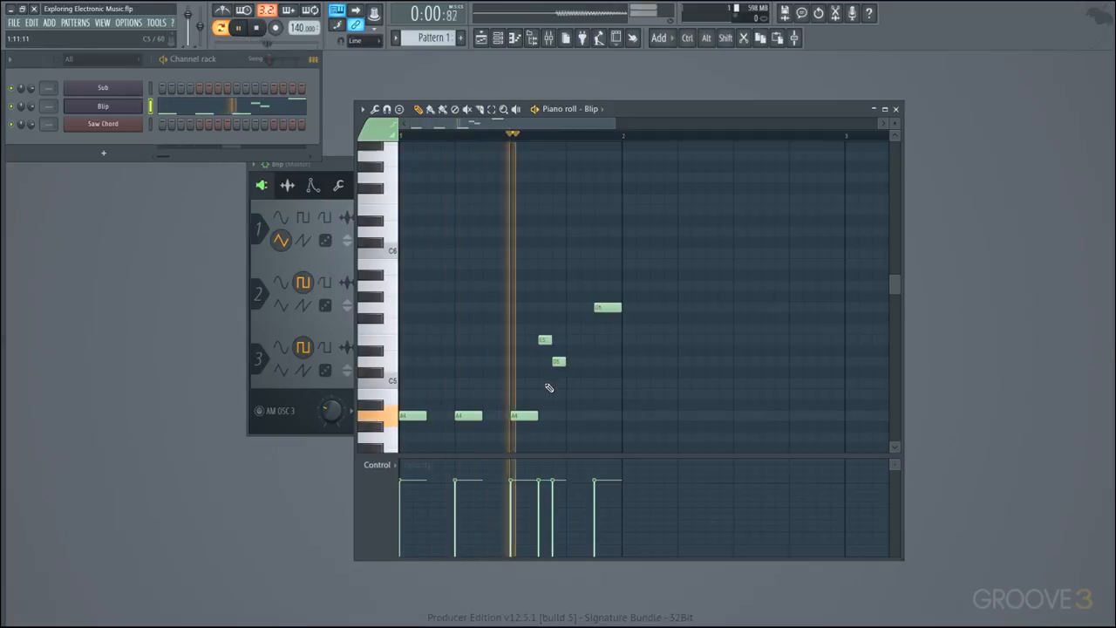
pyautogui.press('space')
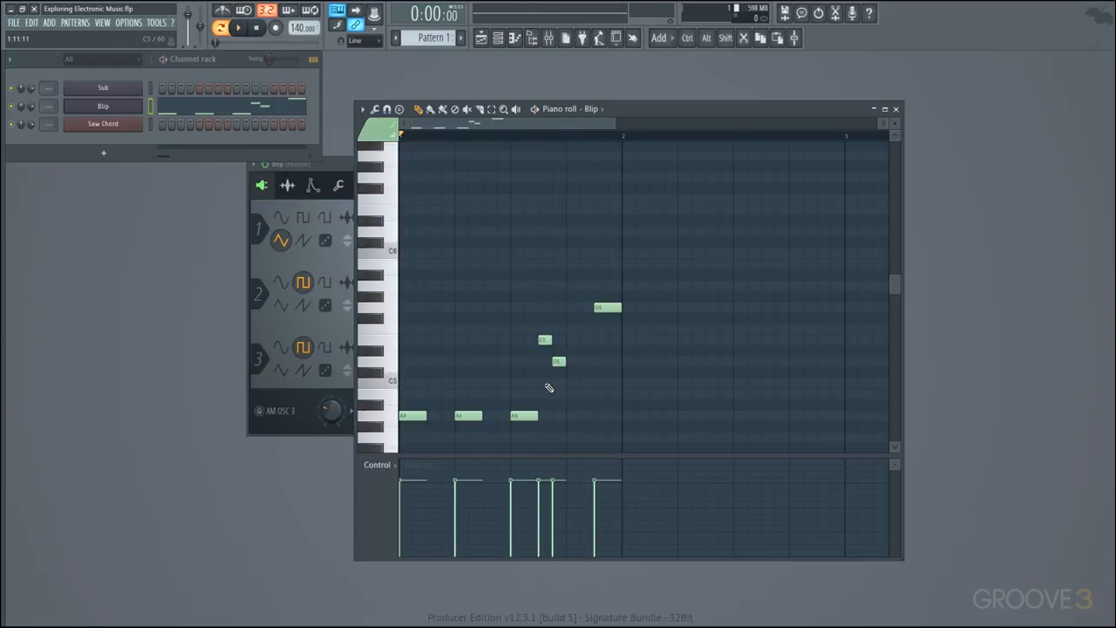
# Duplicate the Blip phrase into bar 2, lower the copy's last note to G4, and play the two-bar pattern
pyautogui.hotkey('ctrl', 'b')
pyautogui.scroll(-3, 550, 388)
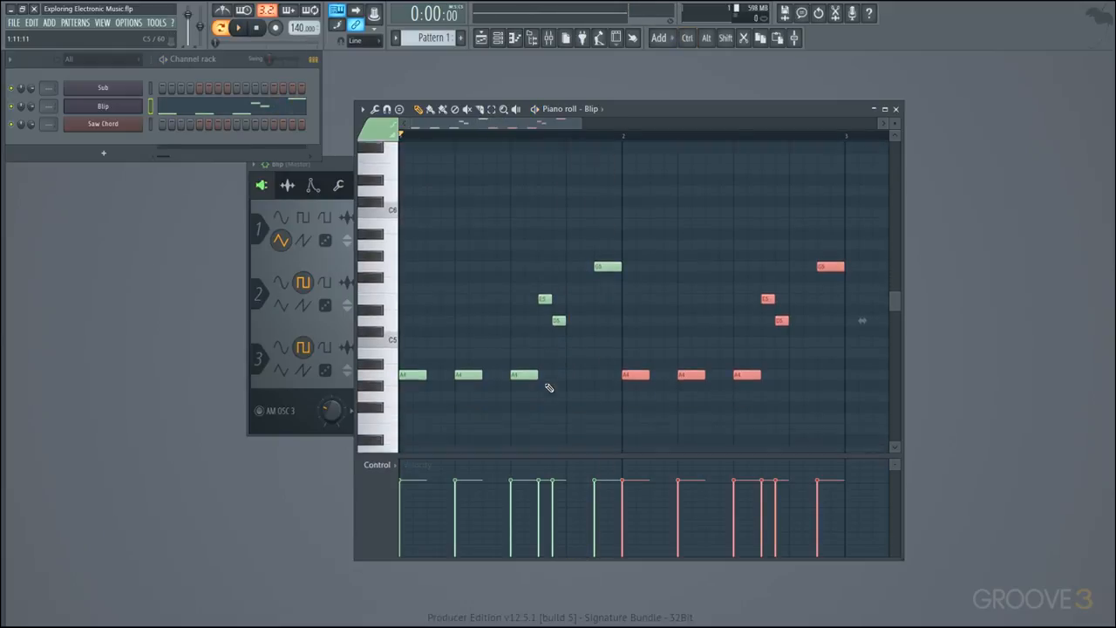
pyautogui.keyDown('ctrl'); pyautogui.click(687, 312); pyautogui.keyUp('ctrl')
pyautogui.moveTo(826, 245); pyautogui.dragTo(829, 376)
pyautogui.press('space')
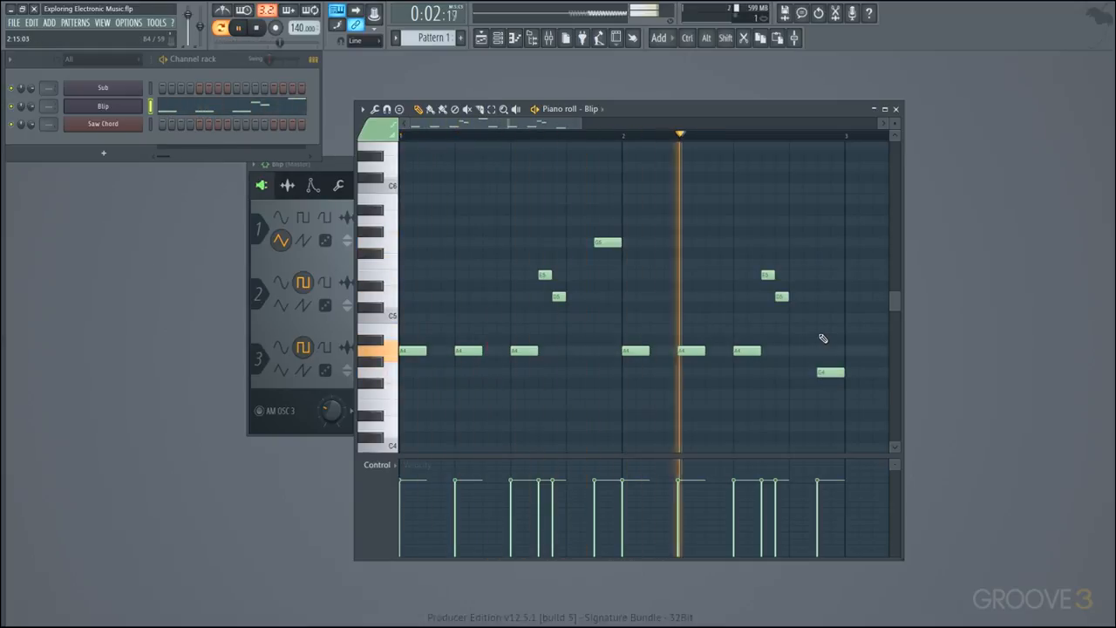
pyautogui.press('space')
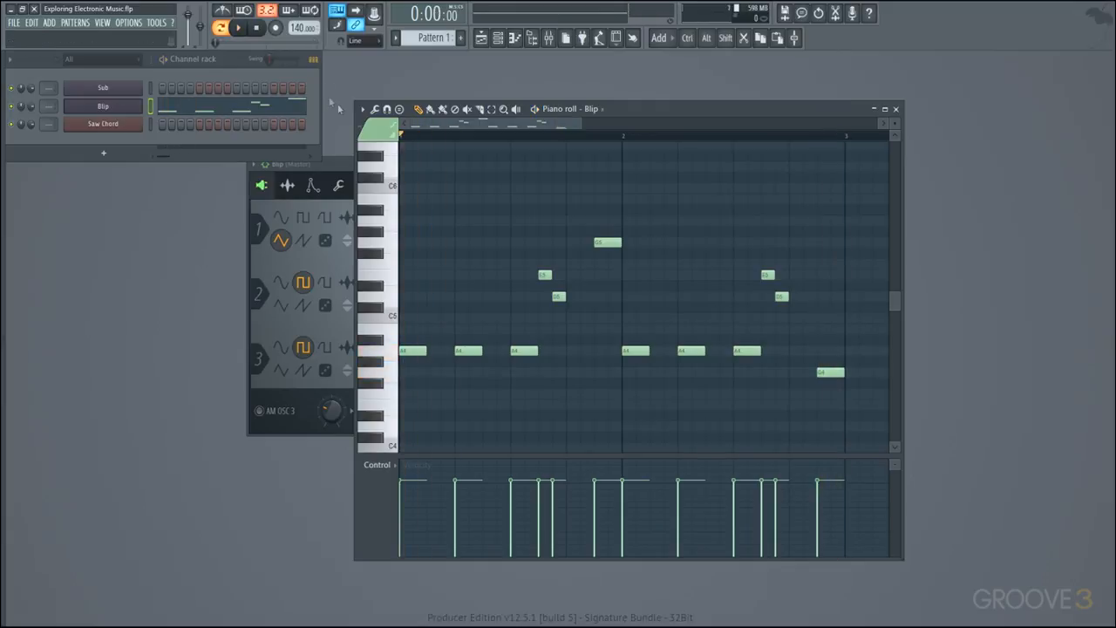
# Set the project tempo to 120 BPM and play the Blip pattern
pyautogui.rightClick(303, 27)
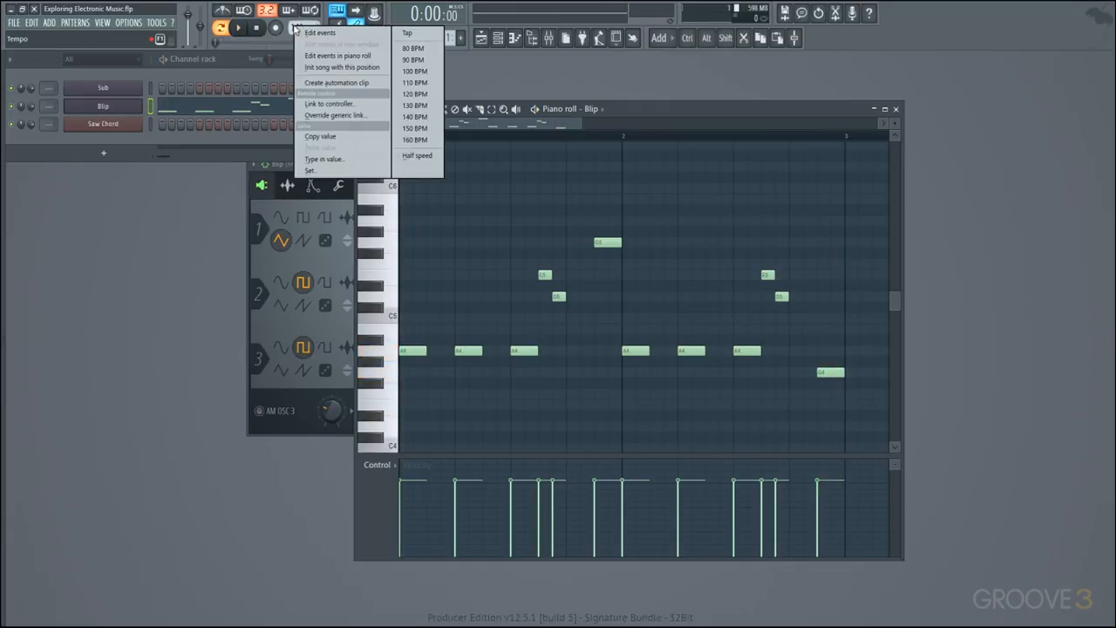
pyautogui.click(423, 94)
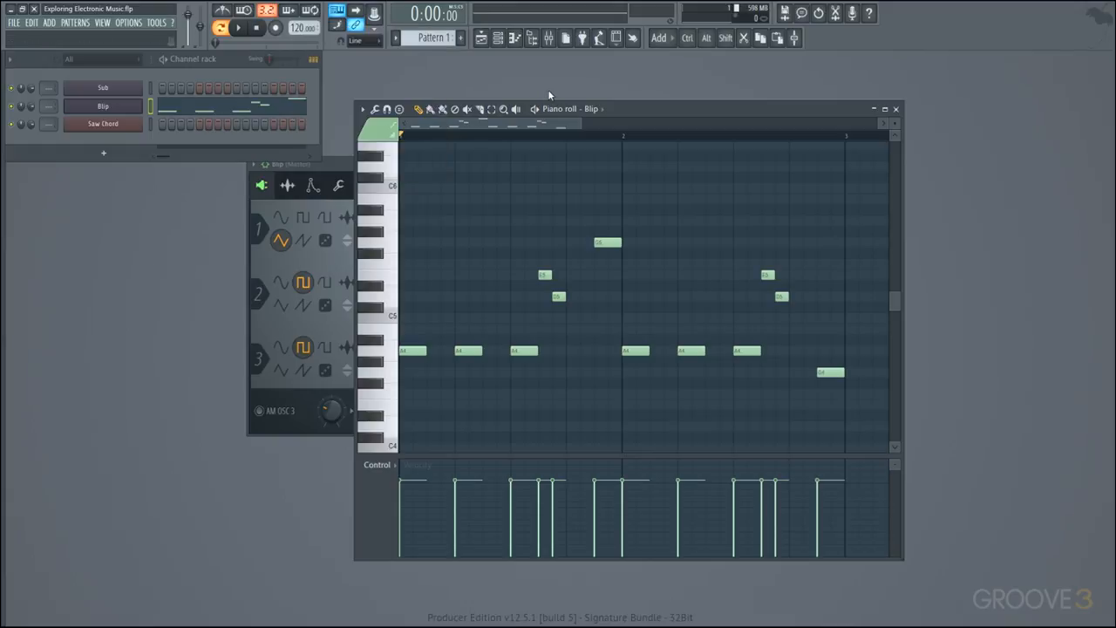
pyautogui.press('space')
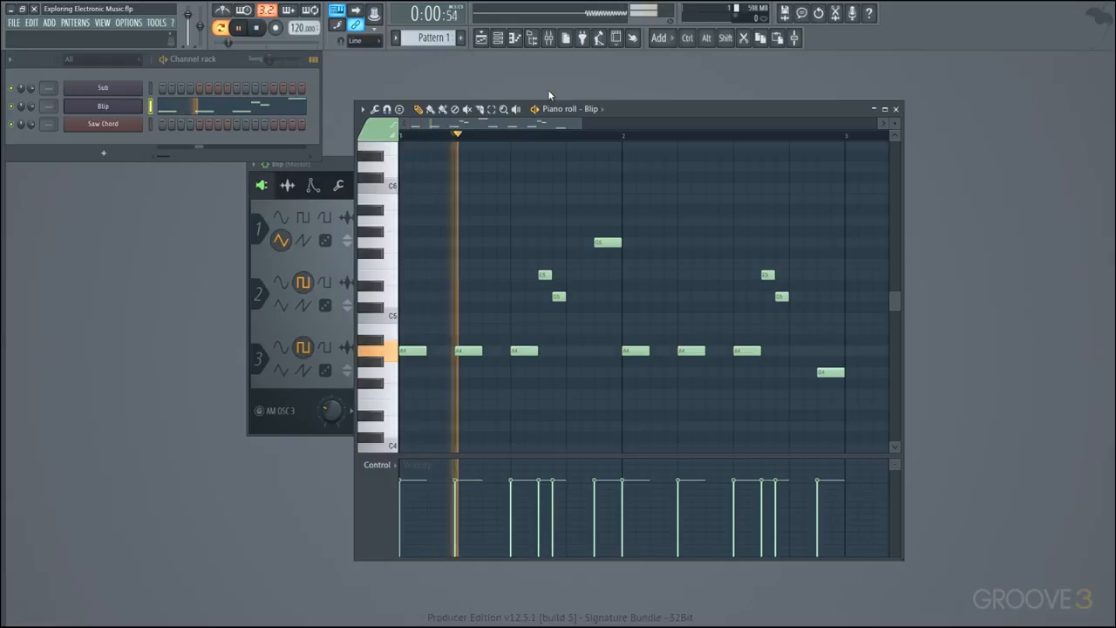
pyautogui.press('space')
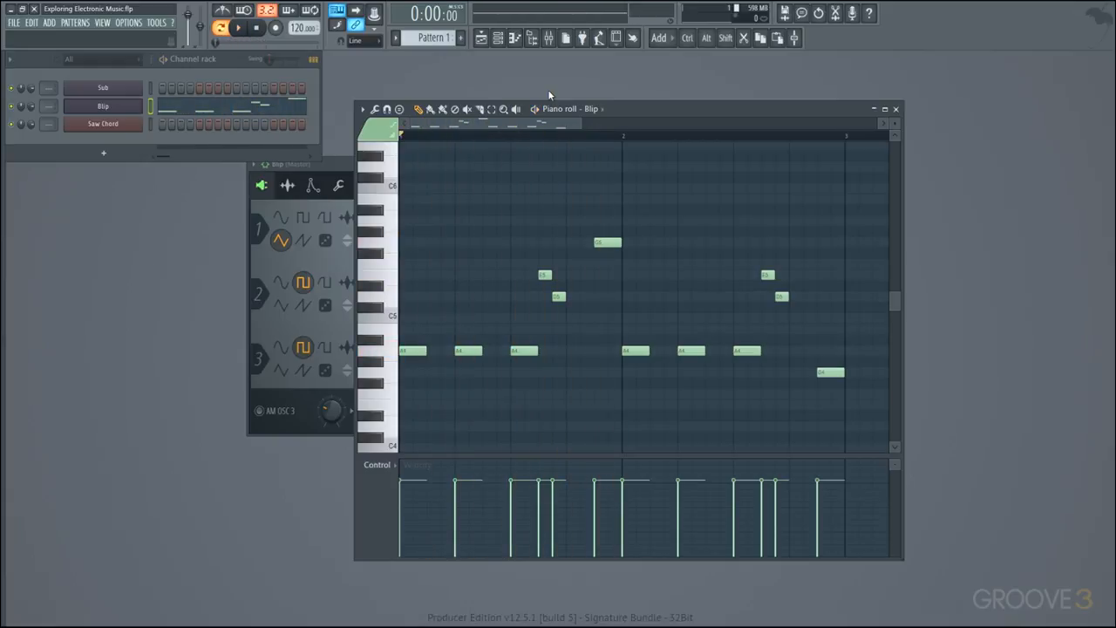
# Place Pattern 1 at bar 1 on Track 1 of the playlist and rename the pattern "Blip"
pyautogui.click(482, 38)
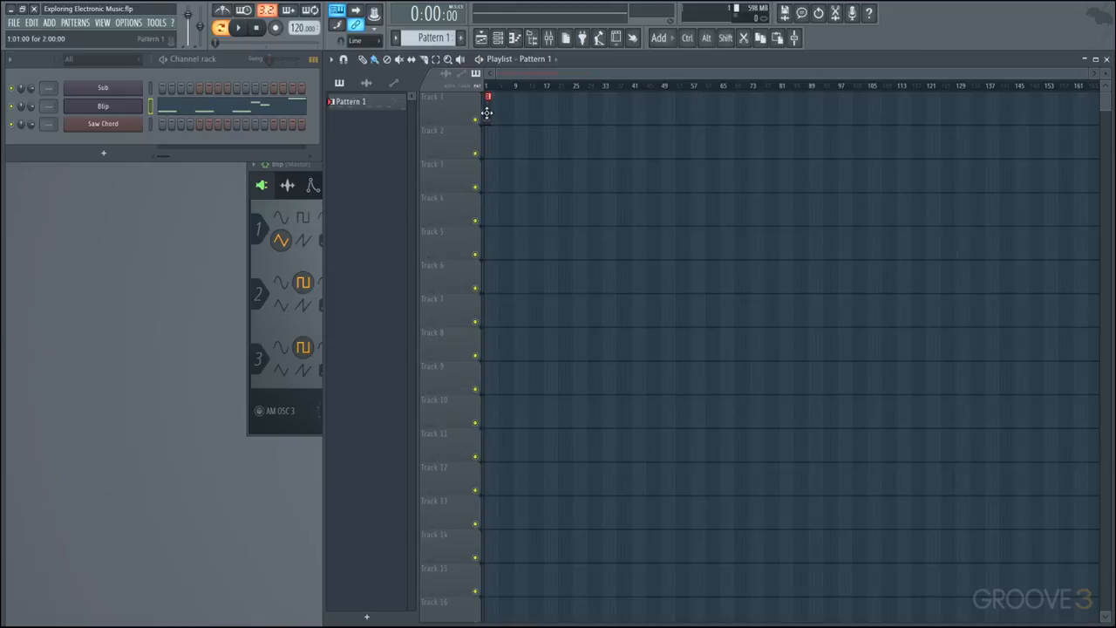
pyautogui.write('Blip')
pyautogui.press('Return')
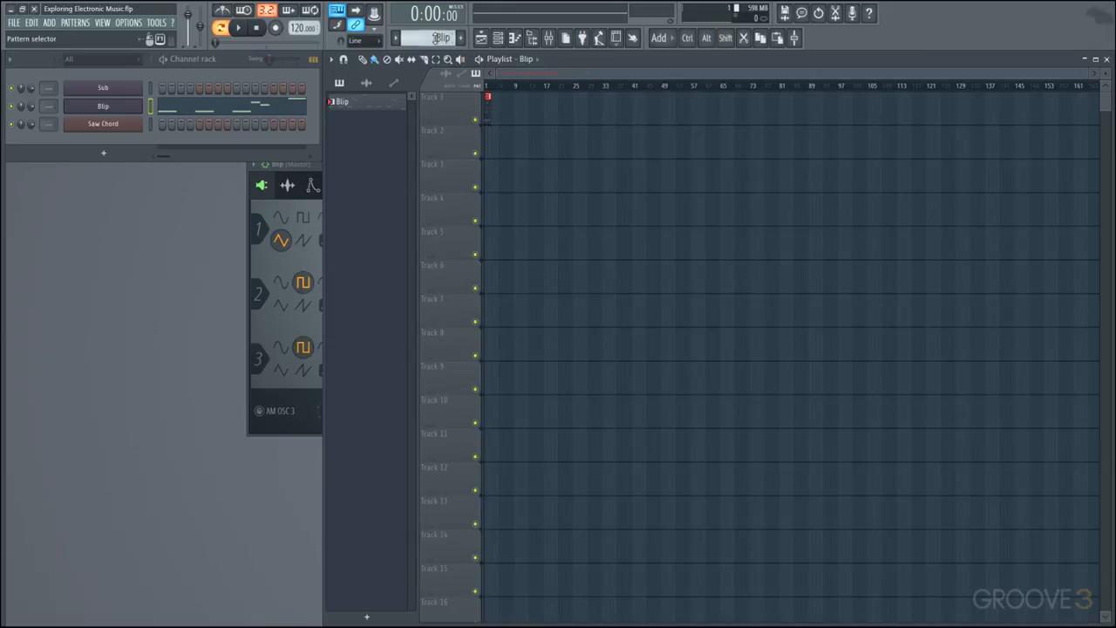
pyautogui.scroll(5, 496, 89)
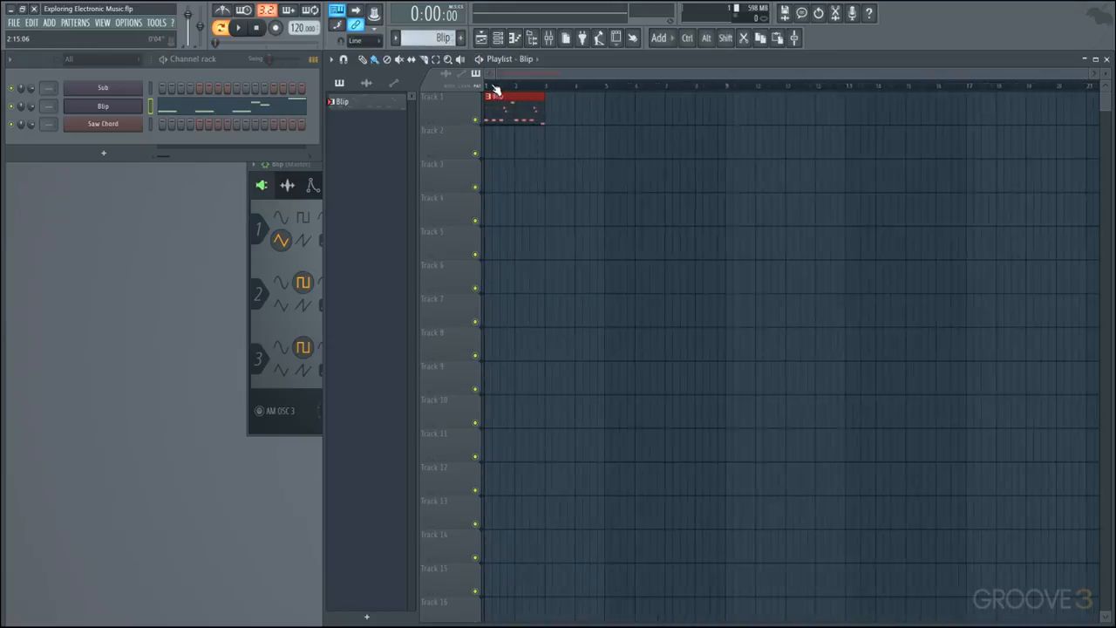
# Create a second pattern and open the Saw Chord channel's piano roll in it
pyautogui.click(461, 39)
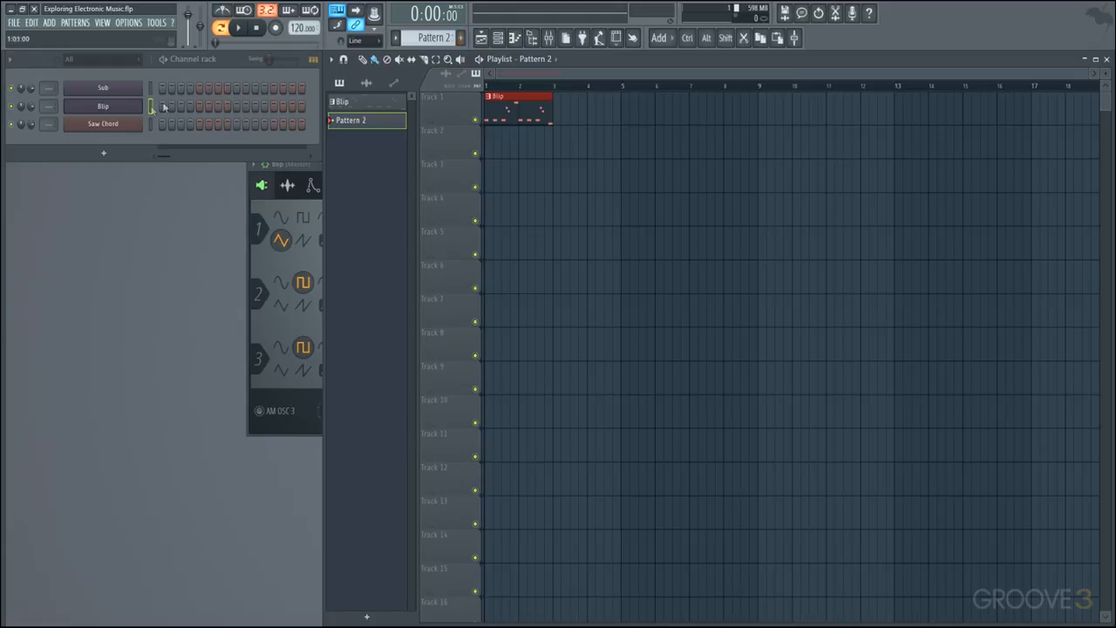
pyautogui.rightClick(122, 123)
pyautogui.click(150, 122)
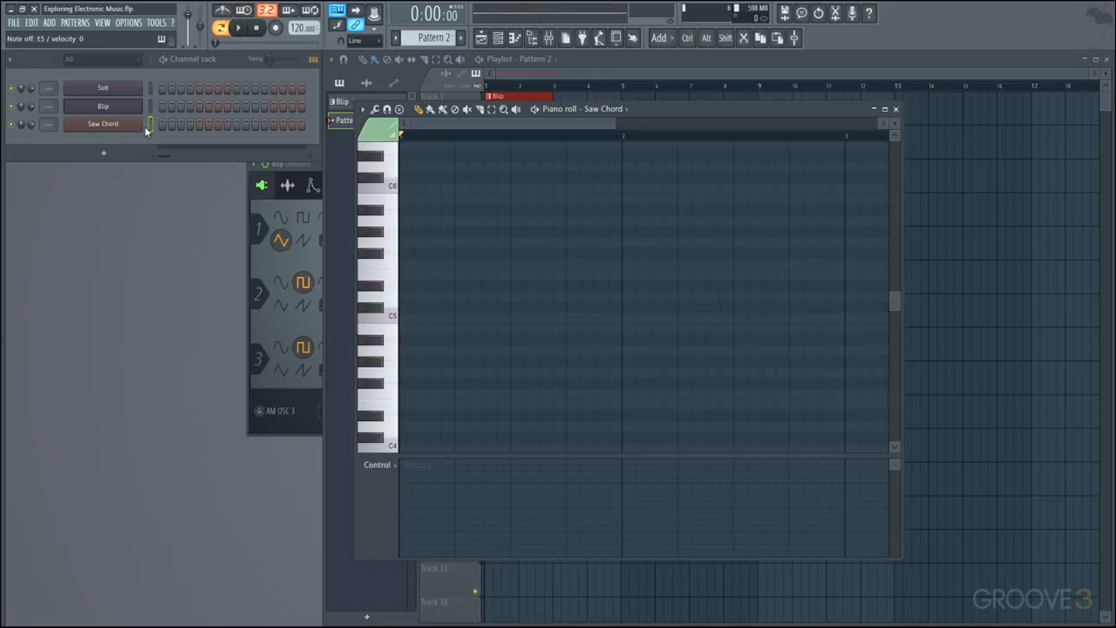
# Draw a Saw Chord chord of A3, A4, C5, E5 and G5 at bar 1 and lengthen all its notes to one bar
pyautogui.scroll(-2, 424, 300)
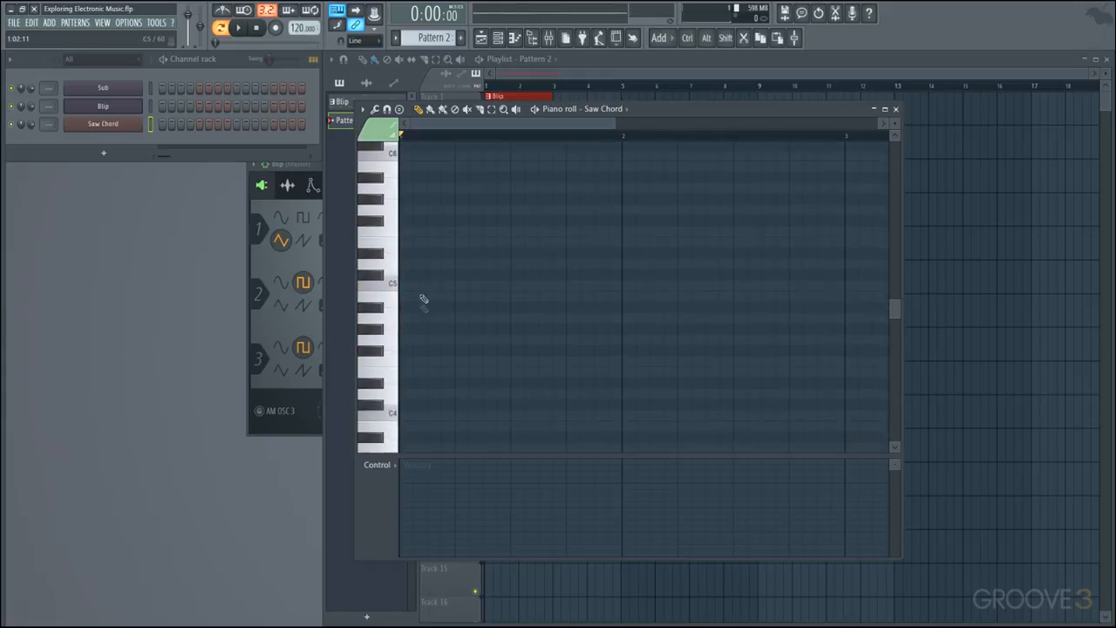
pyautogui.click(381, 442)
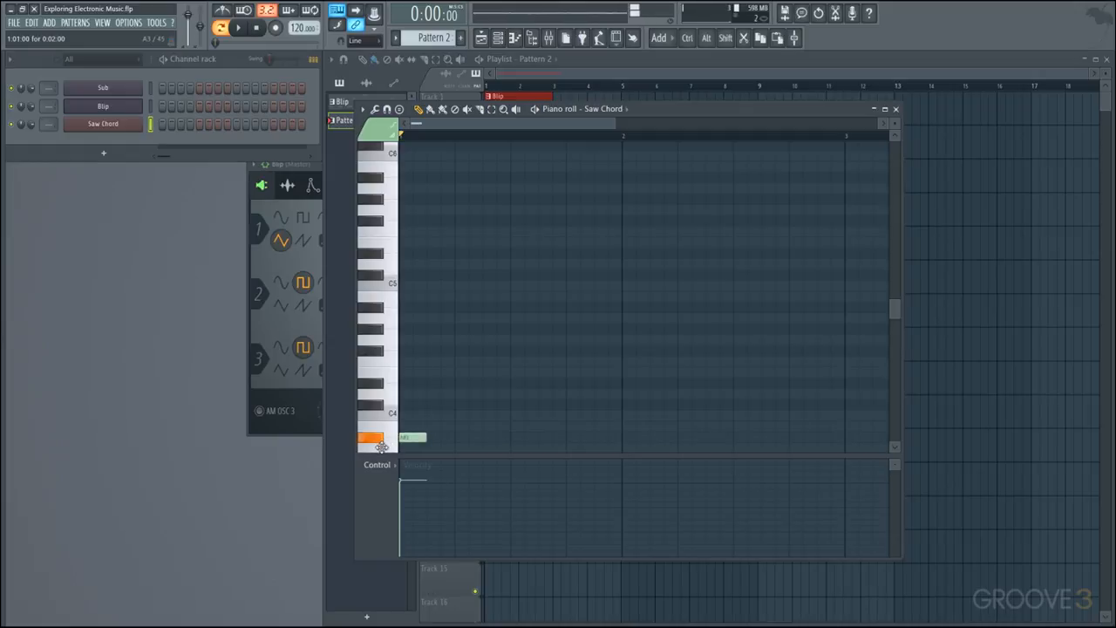
pyautogui.moveTo(383, 448); pyautogui.dragTo(387, 452)
pyautogui.rightClick(411, 429)
pyautogui.click(403, 437)
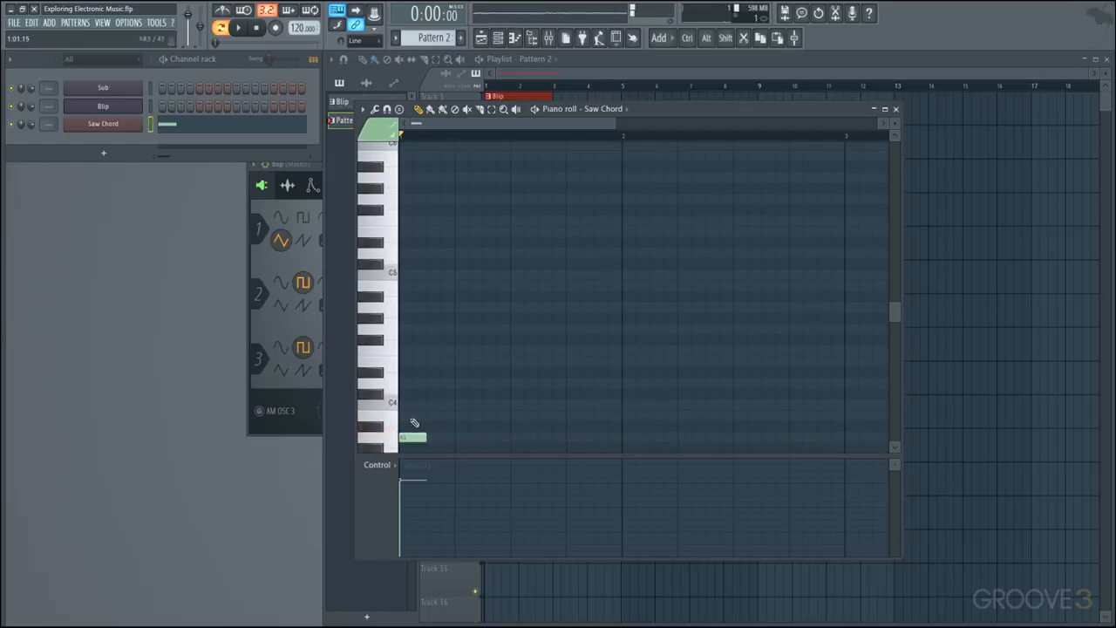
pyautogui.click(407, 307)
pyautogui.click(406, 275)
pyautogui.click(406, 231)
pyautogui.click(405, 200)
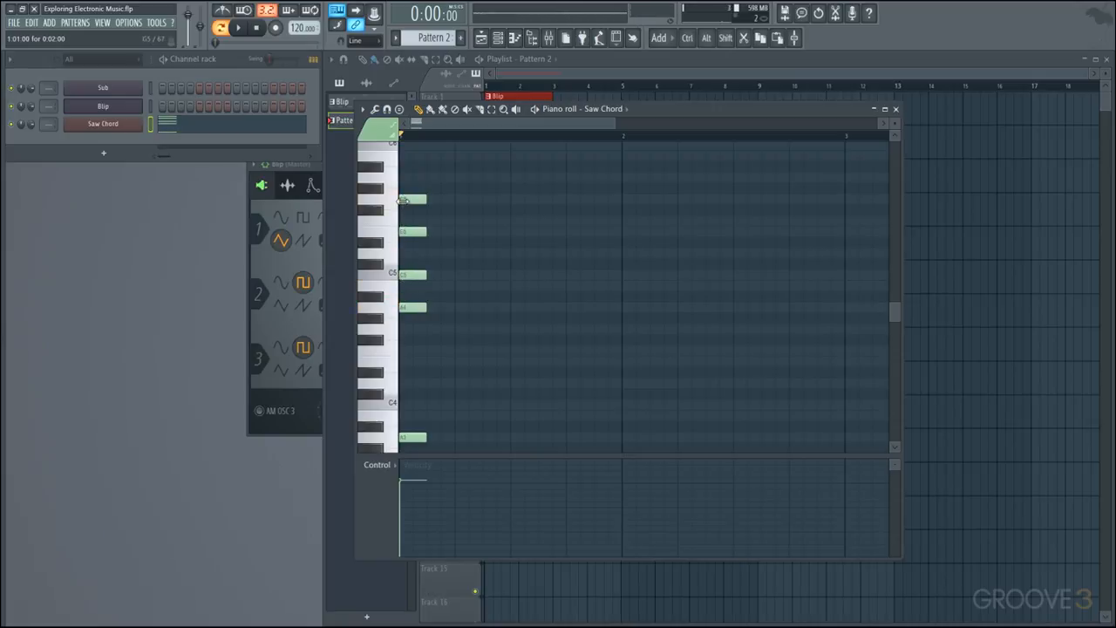
pyautogui.keyDown('ctrl'); pyautogui.moveTo(433, 184); pyautogui.dragTo(402, 449); pyautogui.keyUp('ctrl')
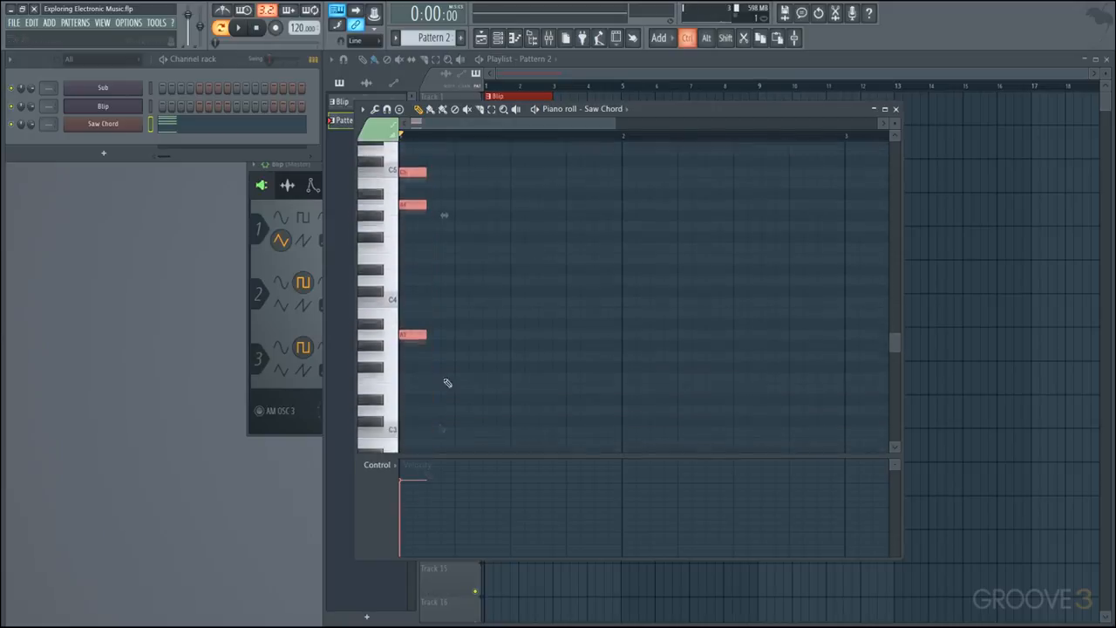
pyautogui.moveTo(425, 314); pyautogui.dragTo(624, 314)
# Add the following bass notes to the Saw Chord part: G3 filling bar 2 and F3 lasting two bars from bar 3
pyautogui.scroll(3, 633, 349)
pyautogui.click(634, 350)
pyautogui.click(624, 432)
pyautogui.scroll(-1, 599, 369)
pyautogui.keyDown('ctrl'); pyautogui.scroll(-2, 599, 369); pyautogui.keyUp('ctrl')
pyautogui.keyDown('ctrl'); pyautogui.scroll(-2, 613, 370); pyautogui.keyUp('ctrl')
pyautogui.click(639, 427)
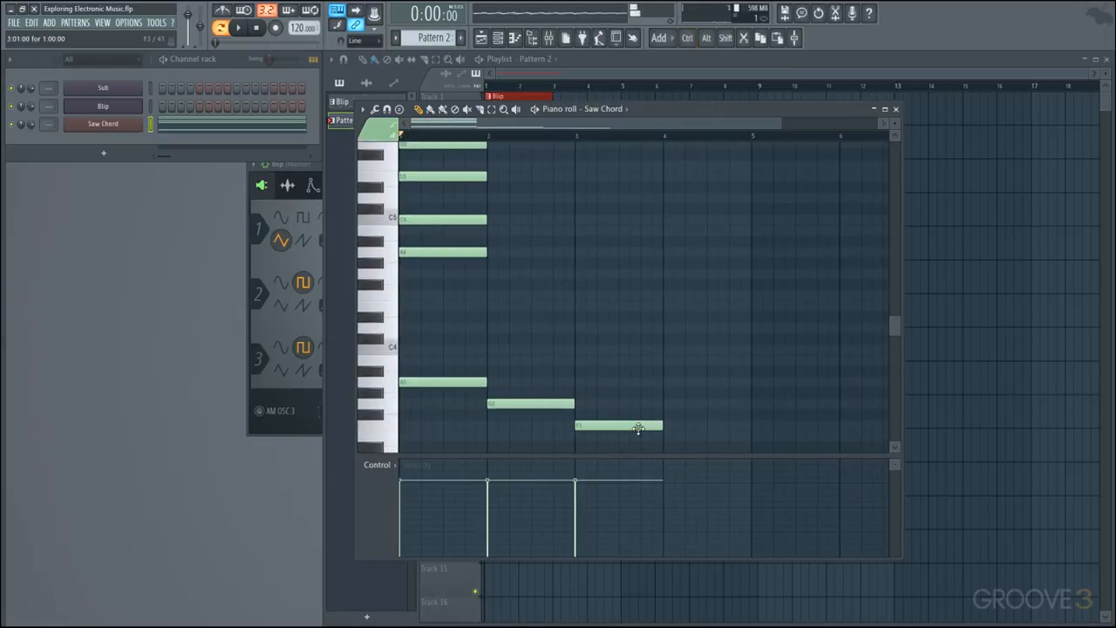
pyautogui.moveTo(660, 424); pyautogui.dragTo(738, 429)
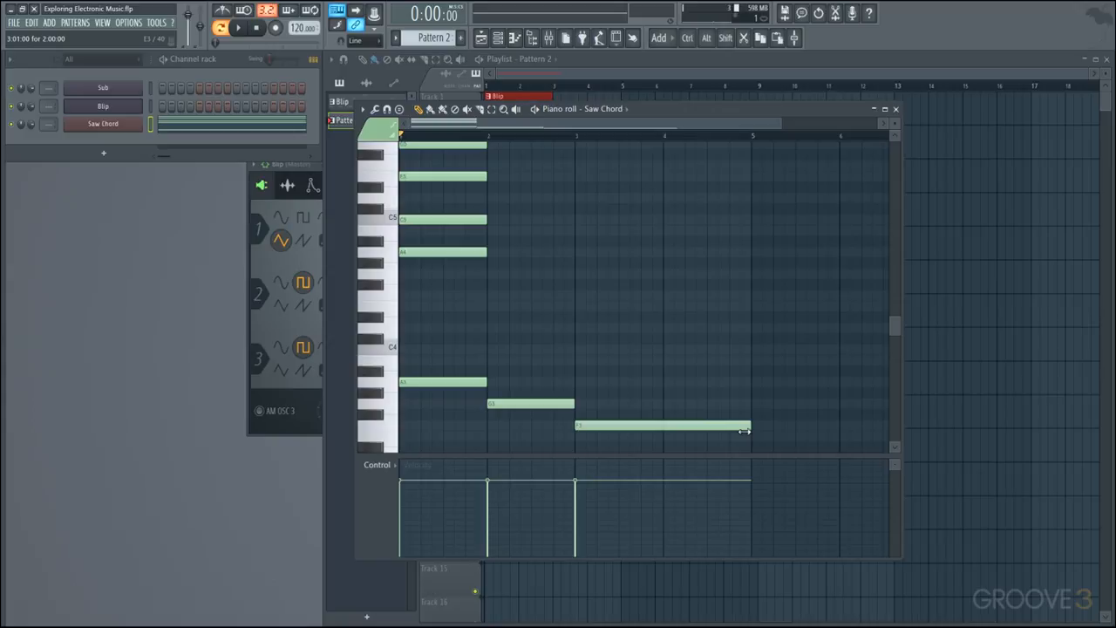
pyautogui.scroll(2, 529, 311)
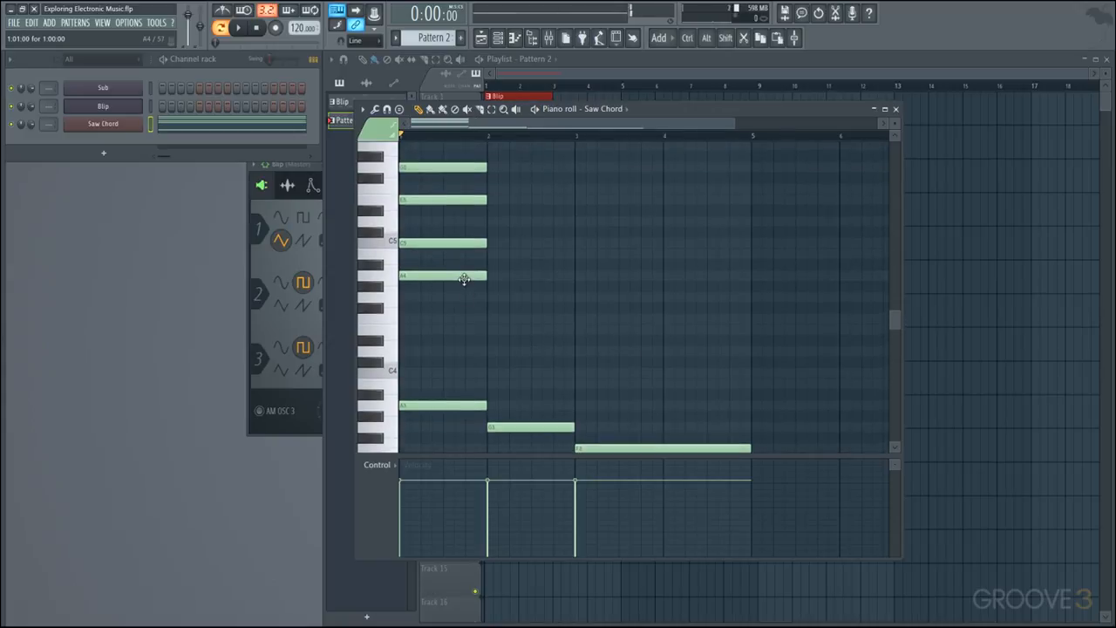
# Add the notes E4, G4, B4 and D5 to the Saw Chord part in bar 2, each one bar long
pyautogui.click(490, 329)
pyautogui.click(492, 297)
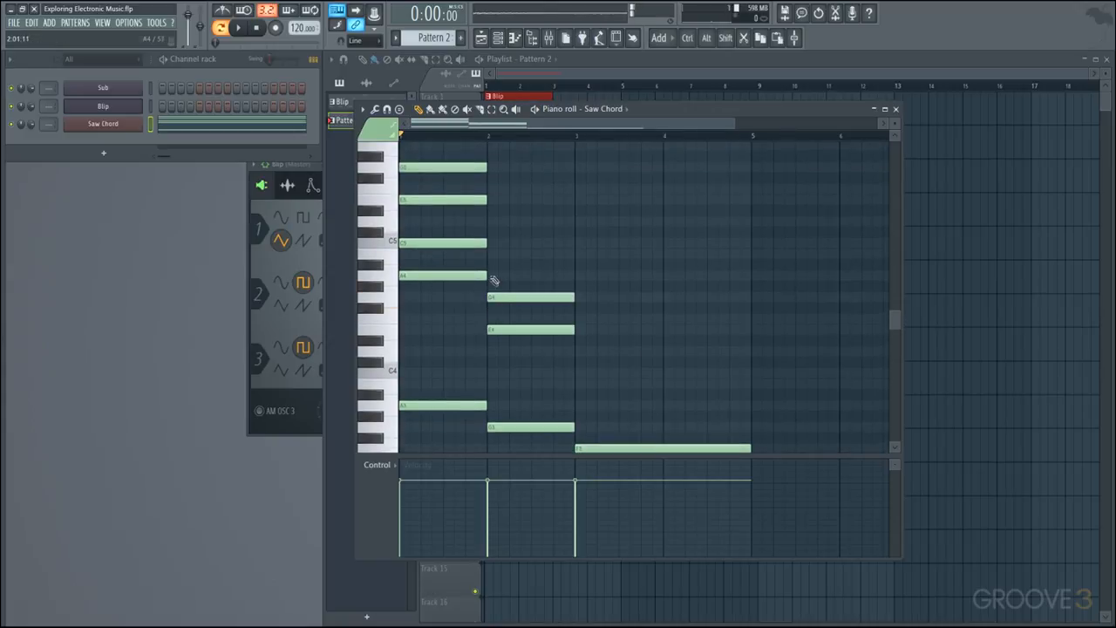
pyautogui.click(492, 255)
pyautogui.click(494, 222)
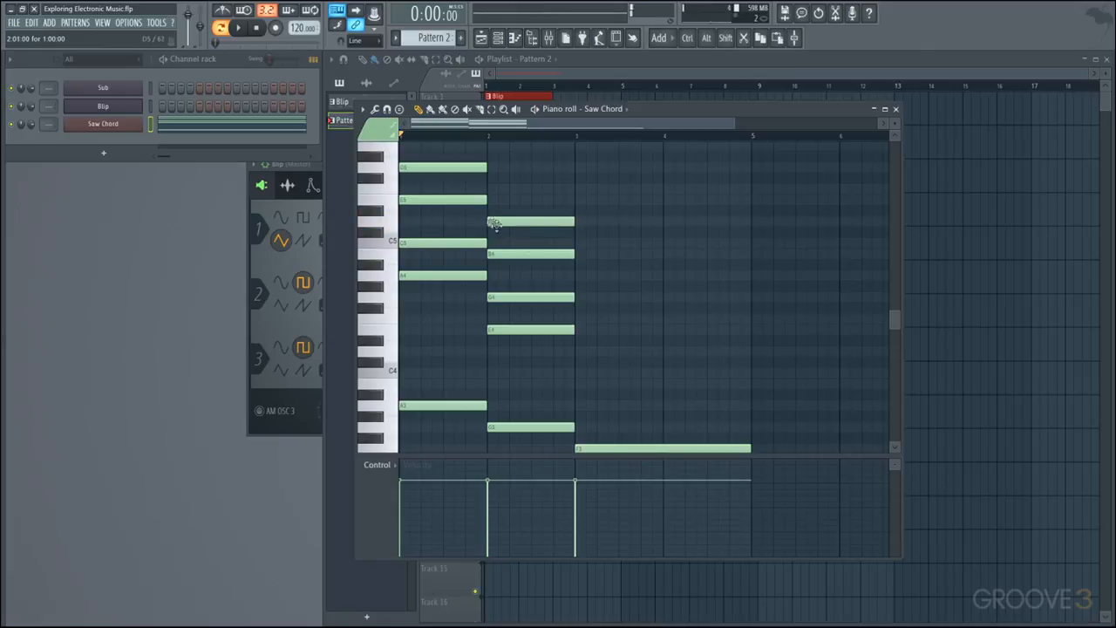
# Add the notes D4, F4, A4 and C5 at bar 3 of the Saw Chord part and lengthen all four to two bars
pyautogui.click(578, 352)
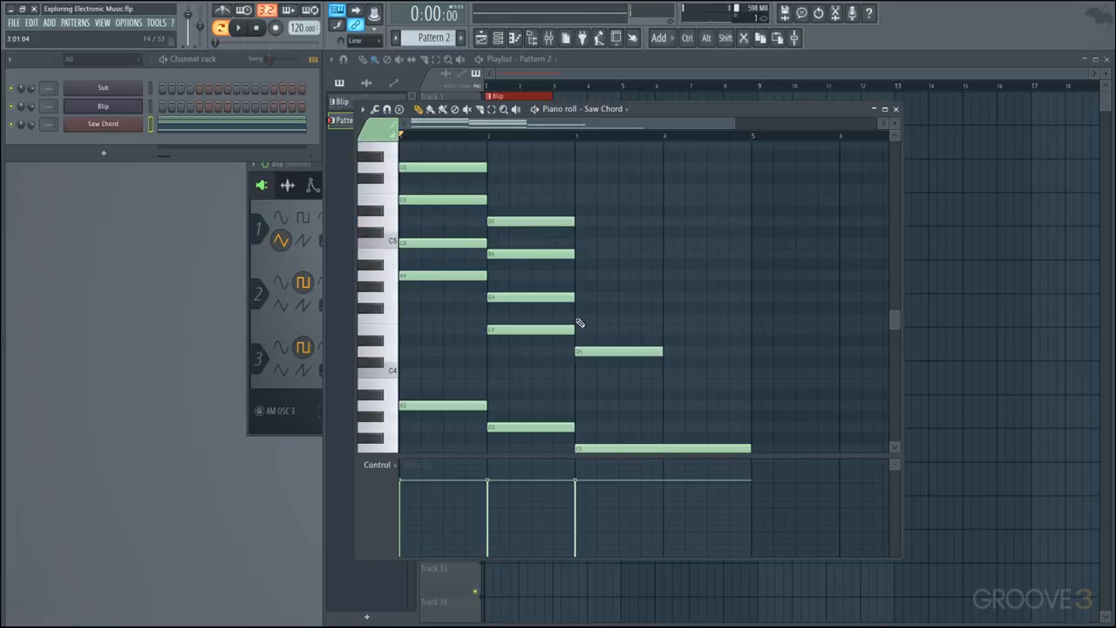
pyautogui.click(578, 319)
pyautogui.click(576, 276)
pyautogui.click(578, 243)
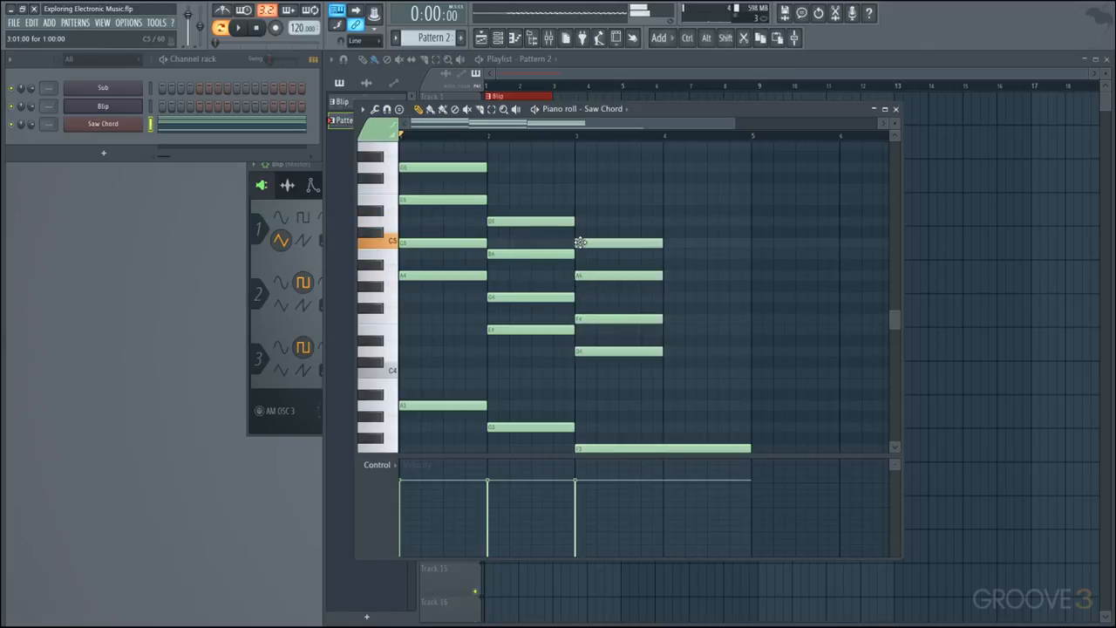
pyautogui.moveTo(710, 375); pyautogui.dragTo(752, 245)
# Play back the Saw Chord progression and deselect its notes
pyautogui.press('space')
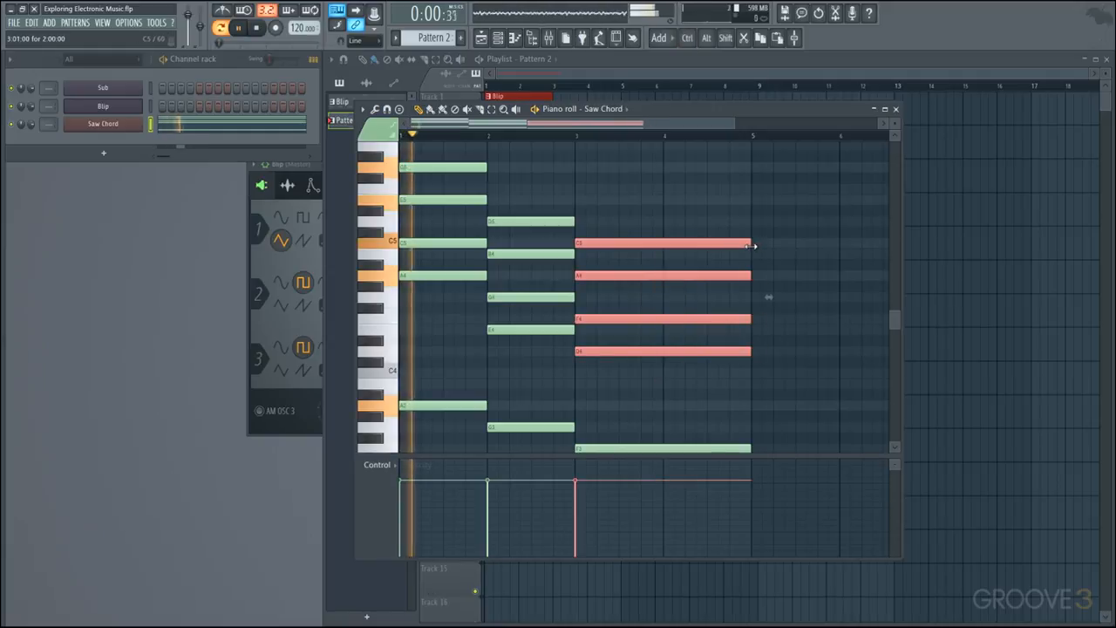
pyautogui.keyDown('ctrl'); pyautogui.click(766, 266); pyautogui.keyUp('ctrl')
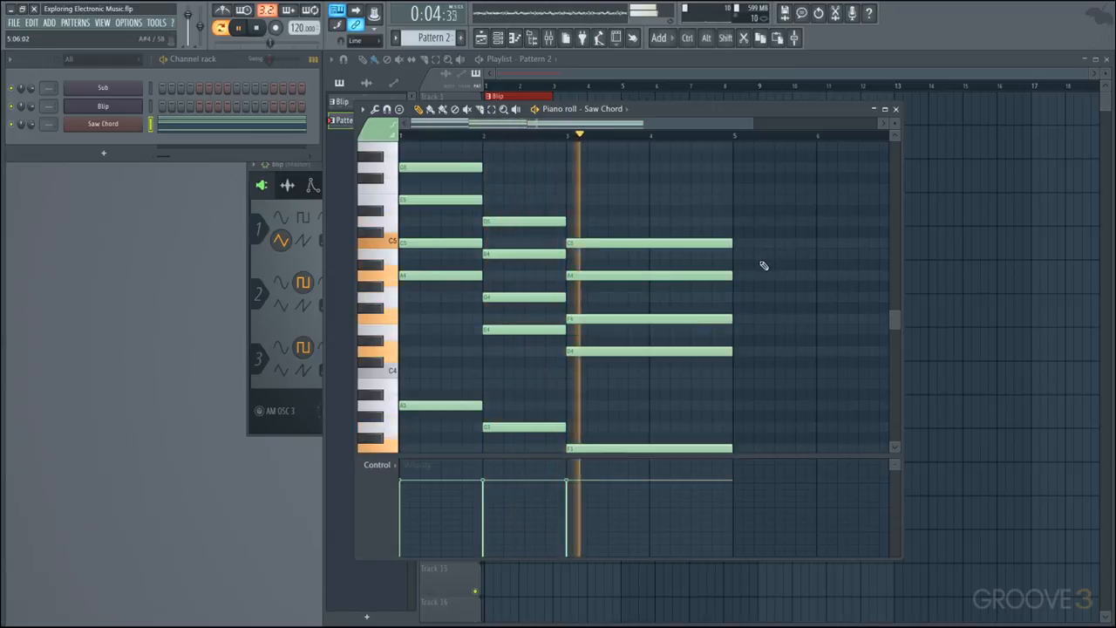
pyautogui.press('space')
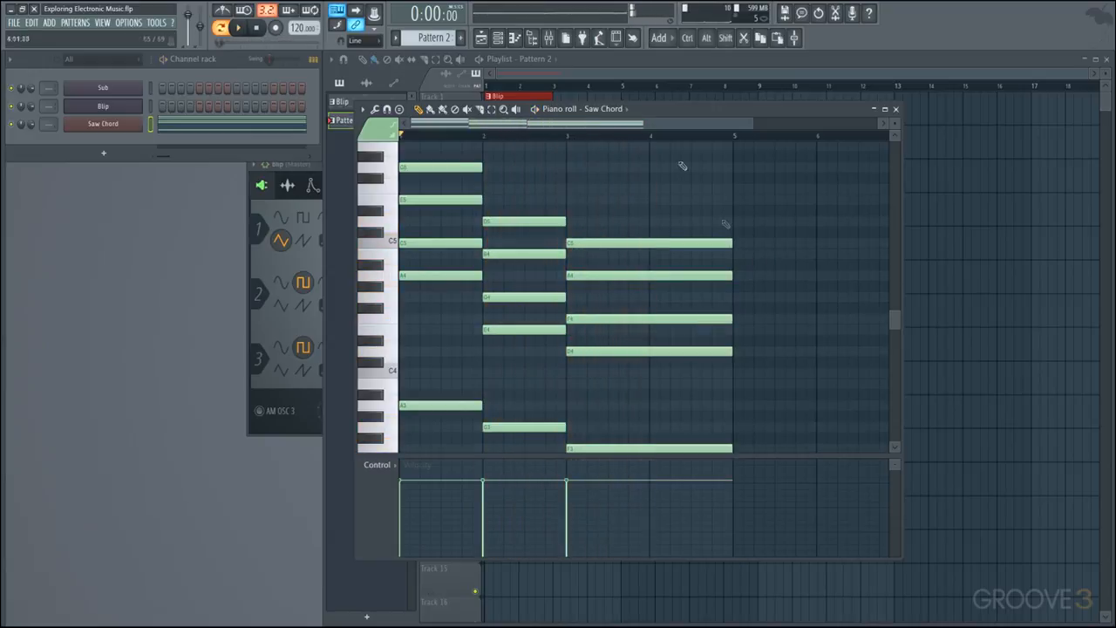
# Place Pattern 2 at bar 1 on Track 2 of the playlist and a second Blip clip at bar 3 on Track 1
pyautogui.press('F7')
pyautogui.click(516, 144)
pyautogui.moveTo(531, 145); pyautogui.dragTo(505, 145)
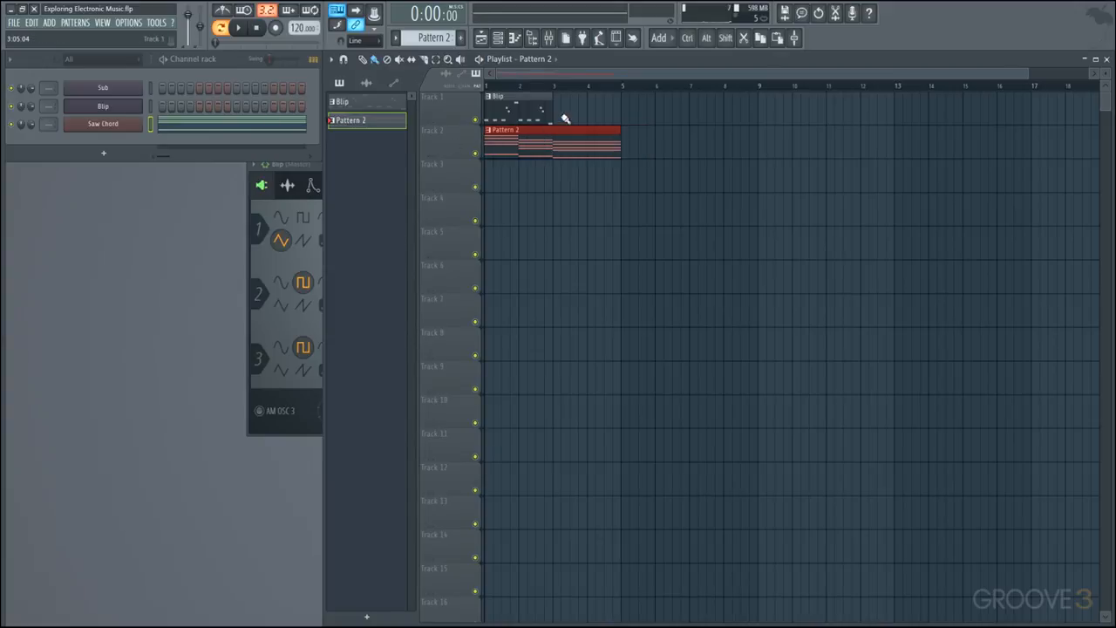
pyautogui.moveTo(550, 113); pyautogui.dragTo(553, 114)
pyautogui.click(558, 116)
# Switch playback to song mode and listen to the Blip and Pattern 2 clips together
pyautogui.press('l')
pyautogui.press('space')
pyautogui.scroll(2, 498, 161)
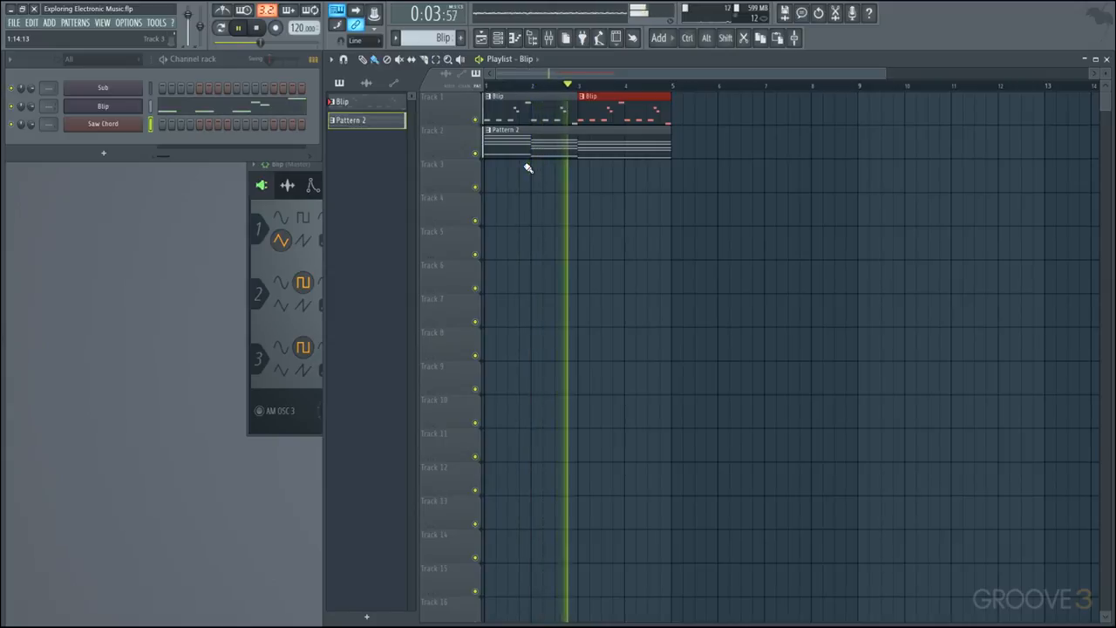
pyautogui.scroll(-1, 527, 167)
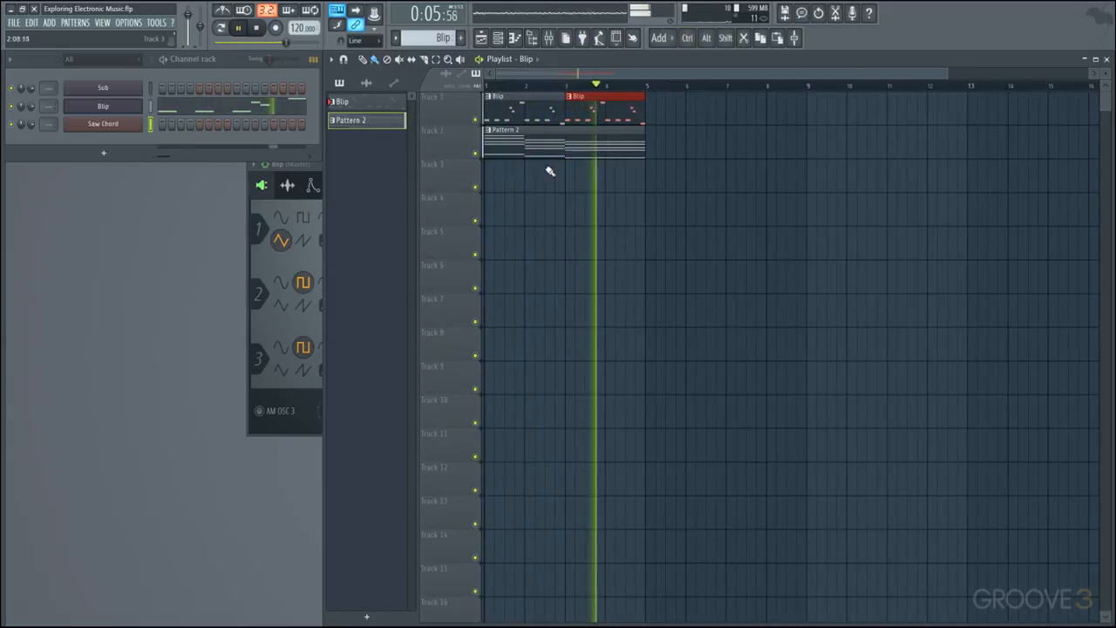
pyautogui.press('space')
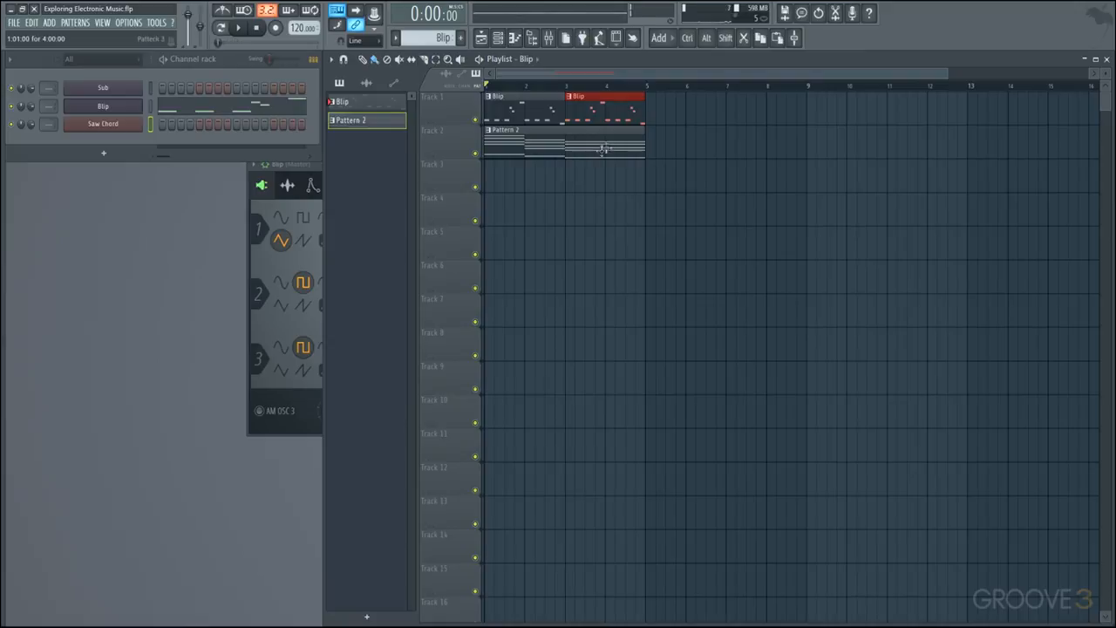
# Slice Pattern 2's last chord midway between beats 3 and 4 of bar 4 and raise the cut-off pieces to G3, E4, G4, B4 and D5
pyautogui.doubleClick(608, 145)
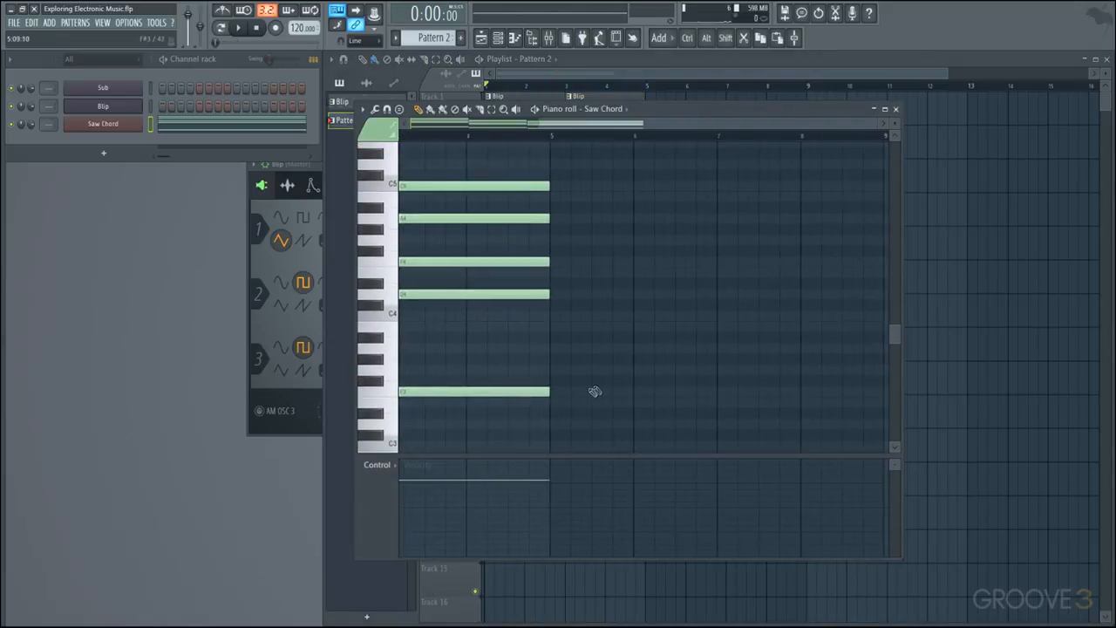
pyautogui.moveTo(528, 441); pyautogui.dragTo(519, 179)
pyautogui.moveTo(539, 394); pyautogui.dragTo(539, 370)
pyautogui.moveTo(538, 294); pyautogui.dragTo(535, 196)
pyautogui.moveTo(535, 186); pyautogui.dragTo(535, 164)
# Play the song from around bar 4 to hear the edited chord ending, and return to the playlist
pyautogui.click(463, 136)
pyautogui.press('space')
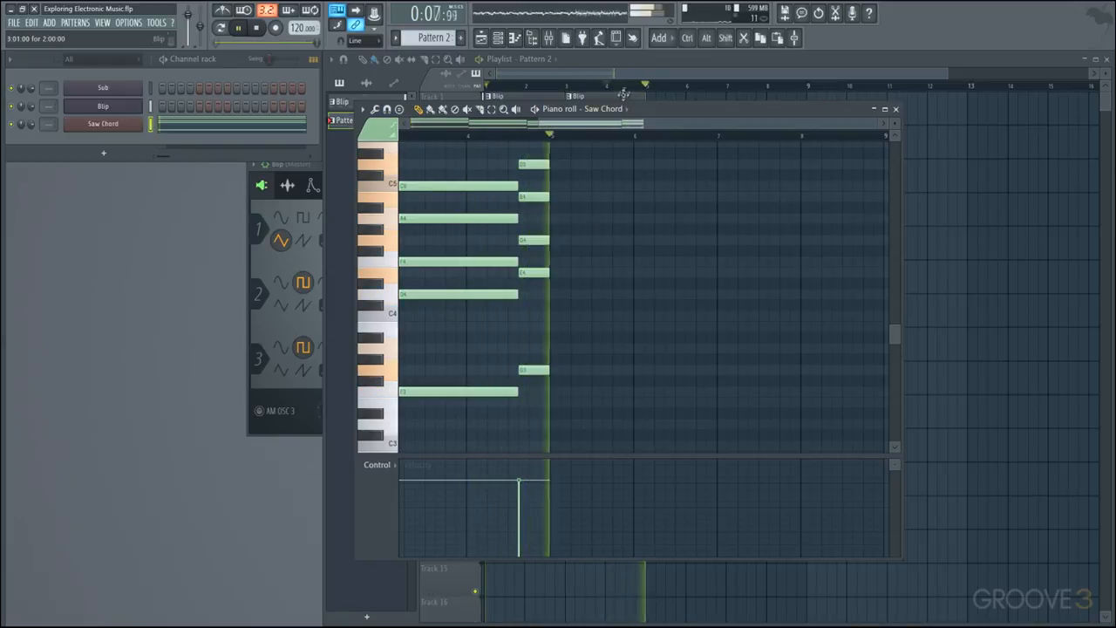
pyautogui.click(641, 74)
pyautogui.scroll(-2, 572, 134)
pyautogui.press('space')
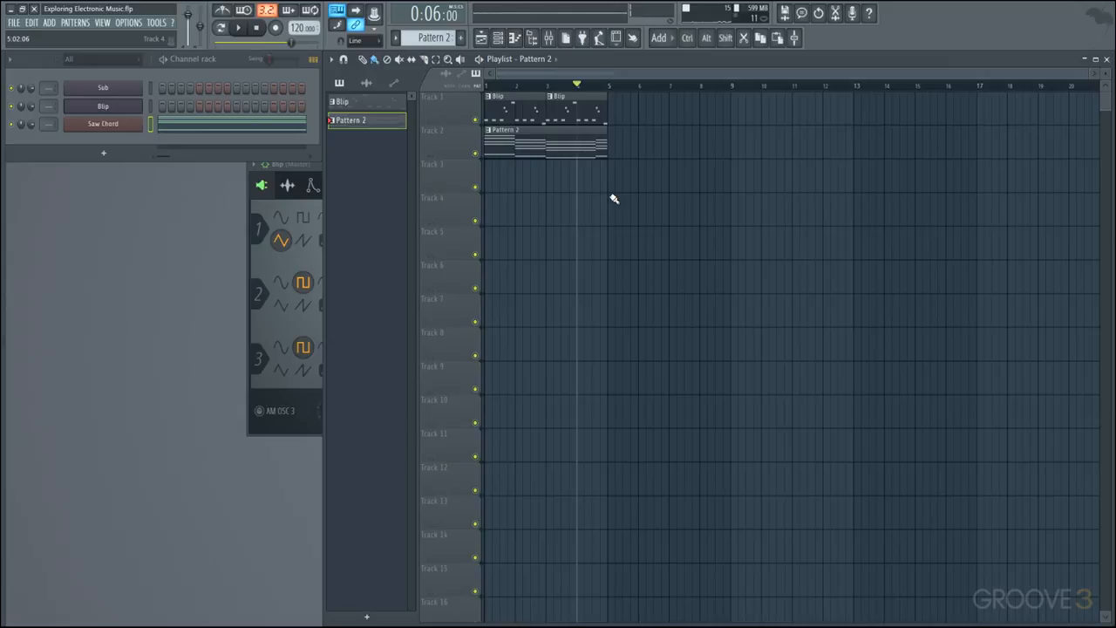
# Reopen the Saw Chord piano roll of Pattern 2 and copy its four lowest bass notes
pyautogui.click(280, 135)
pyautogui.scroll(-2, 710, 428)
pyautogui.moveTo(708, 429); pyautogui.dragTo(403, 346)
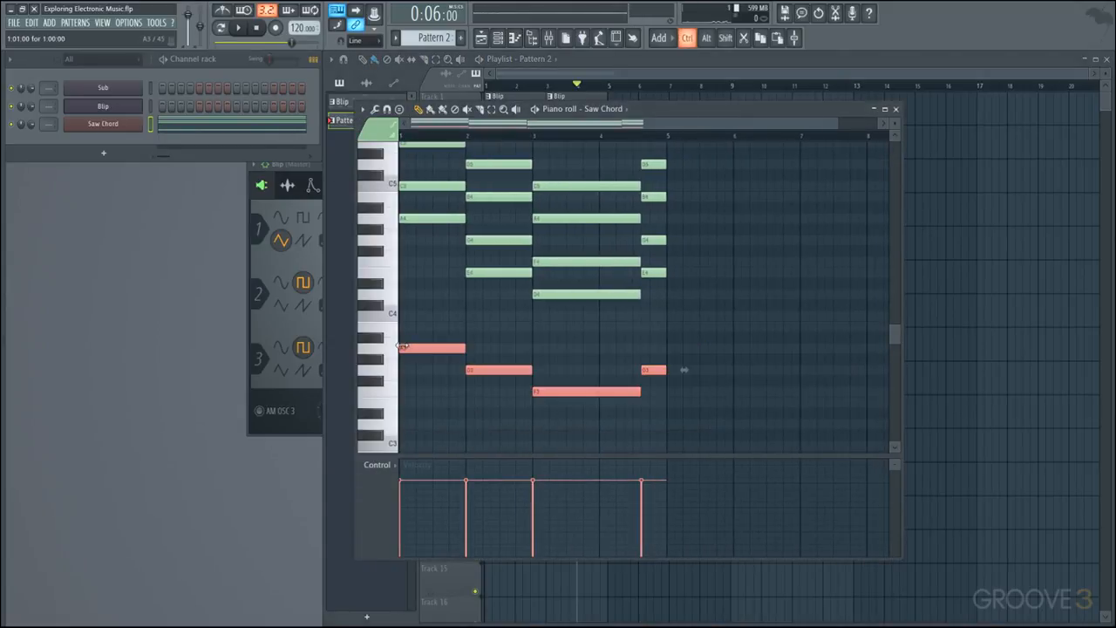
# Create a third pattern named "Sub"
pyautogui.click(460, 39)
pyautogui.write('Su')
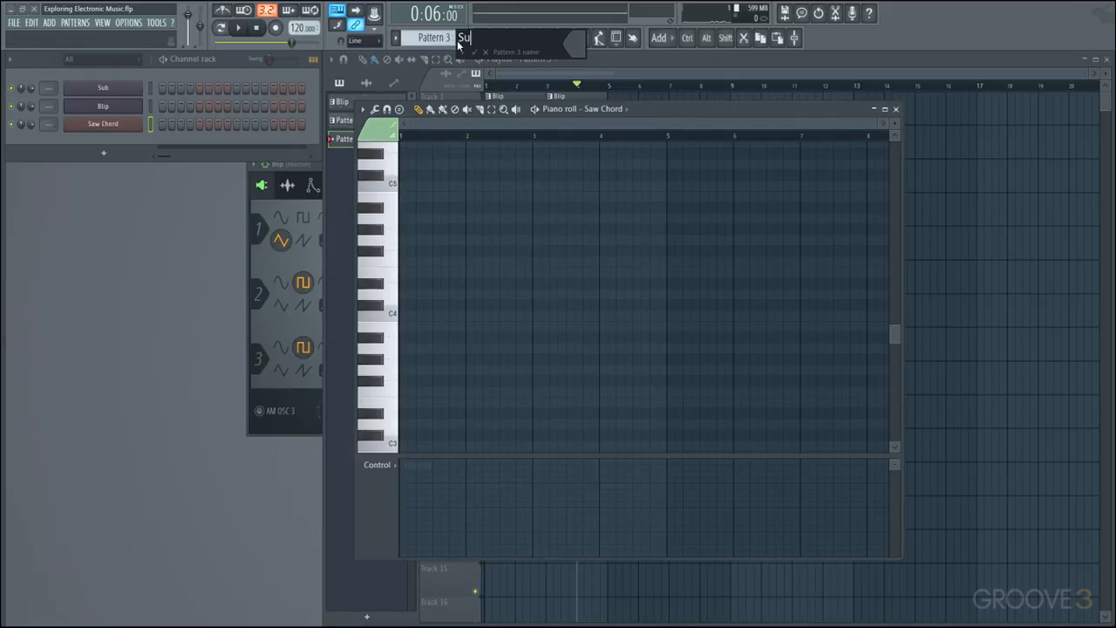
pyautogui.write('b')
pyautogui.press('Return')
# Paste the copied bass notes into the Sub channel's piano roll and play them back
pyautogui.rightClick(135, 91)
pyautogui.click(165, 96)
pyautogui.hotkey('ctrl', 'v')
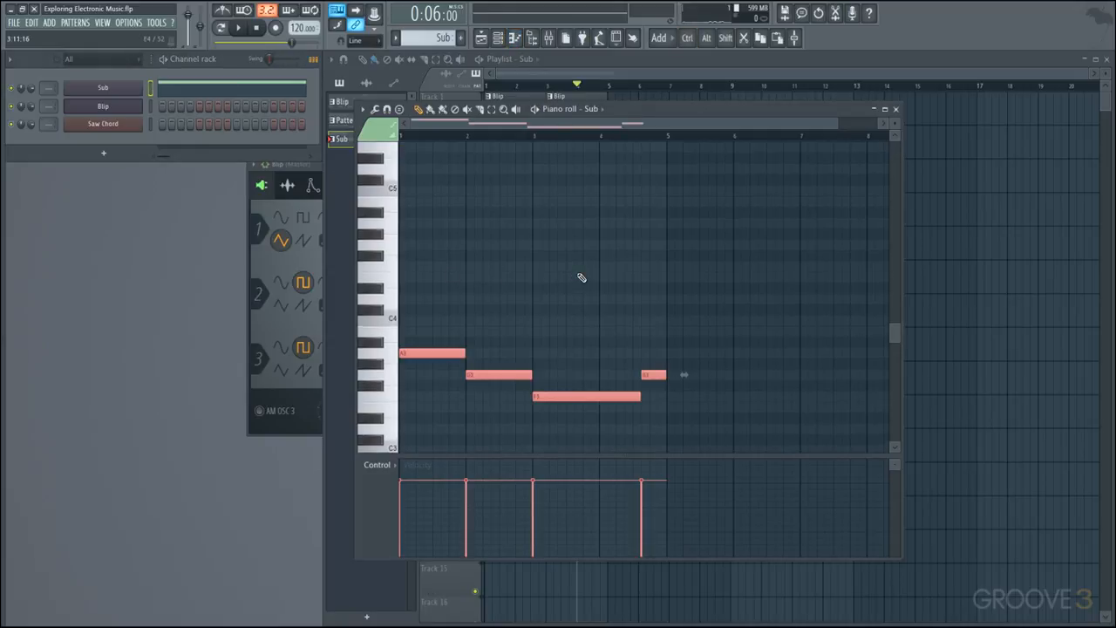
pyautogui.press('space')
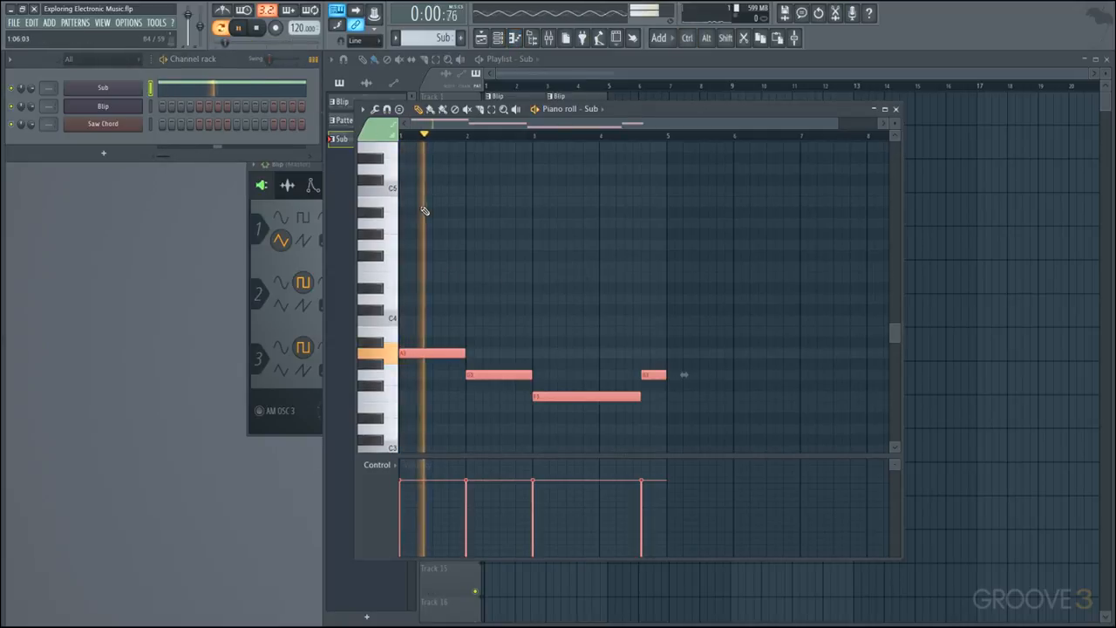
pyautogui.press('space')
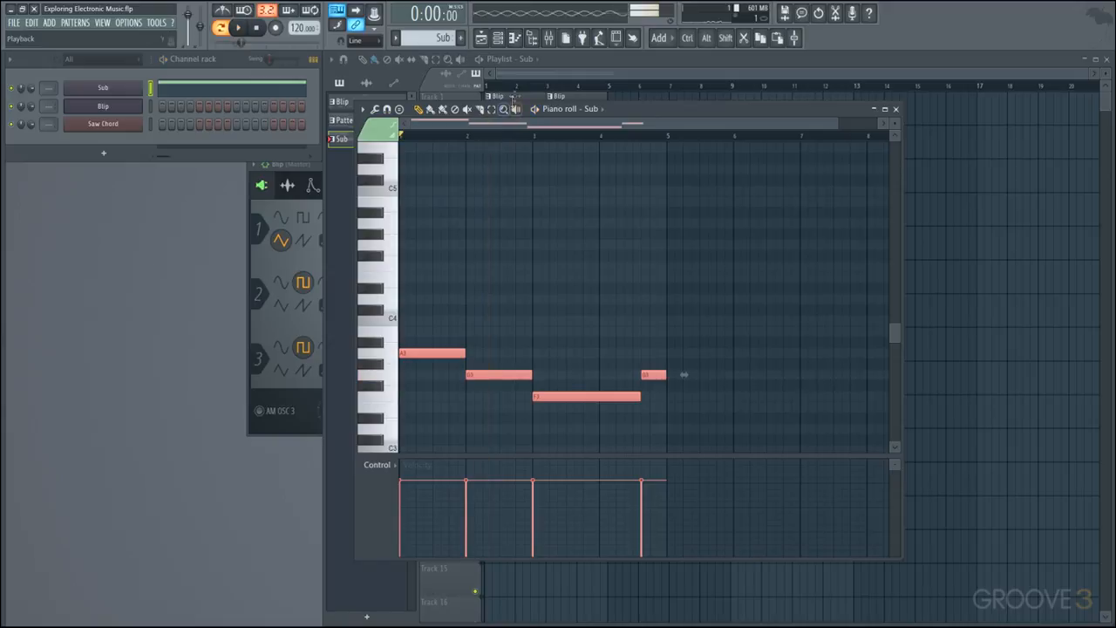
# Place the Sub pattern at bar 1 on Track 3 of the playlist and play the arrangement in song mode
pyautogui.click(522, 75)
pyautogui.moveTo(503, 186); pyautogui.dragTo(492, 178)
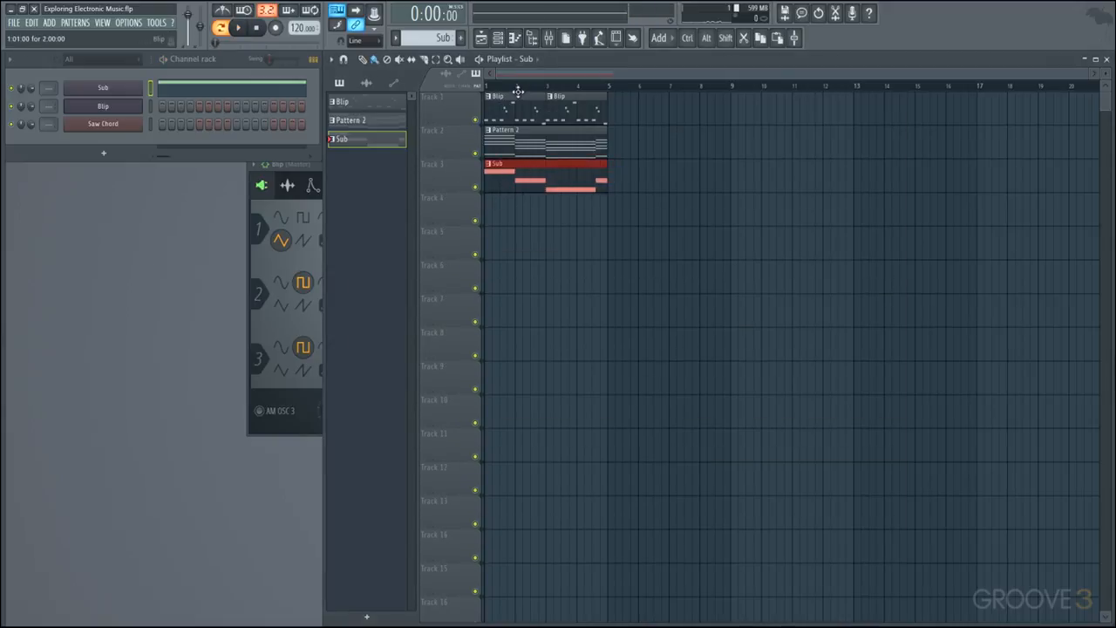
pyautogui.press('l')
pyautogui.press('space')
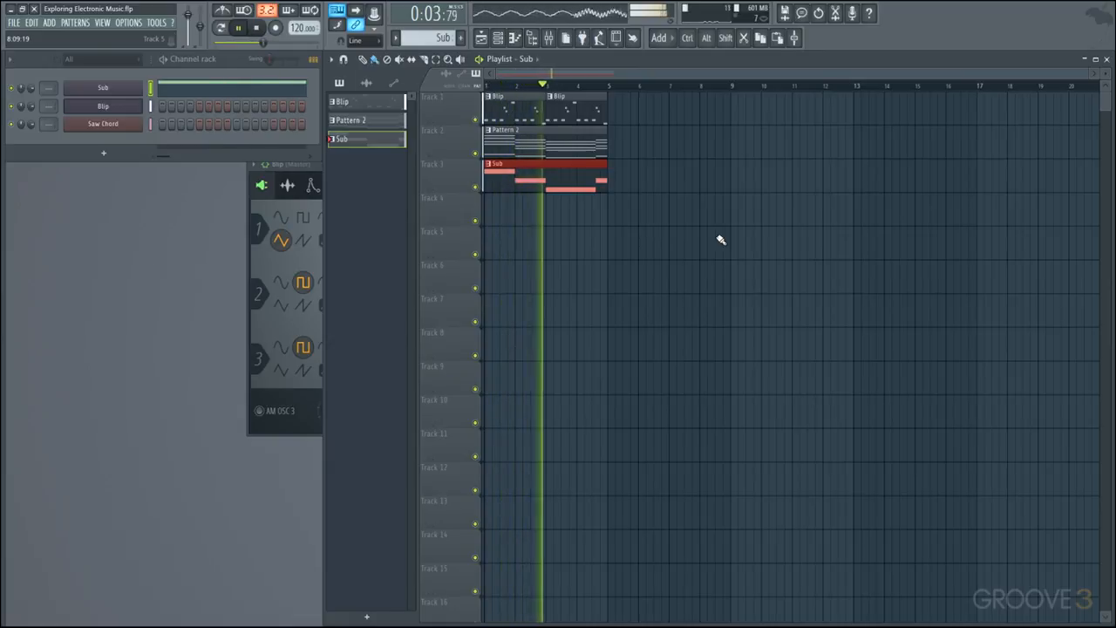
pyautogui.press('space')
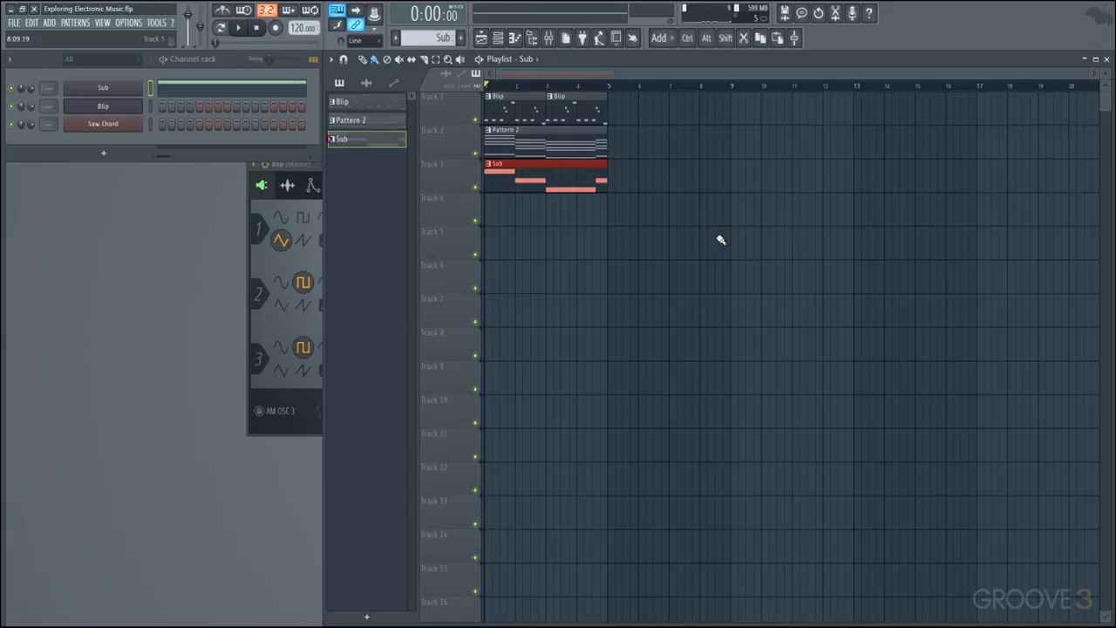
# Rename Pattern 2 as "Saw Chord"
pyautogui.click(555, 152)
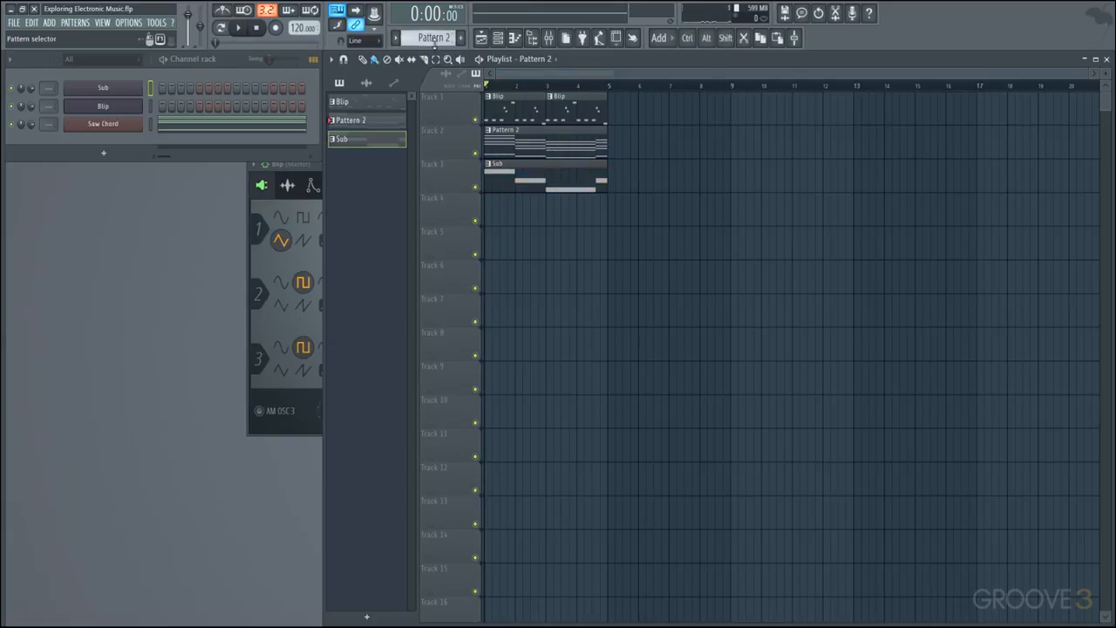
pyautogui.write('aw Chord')
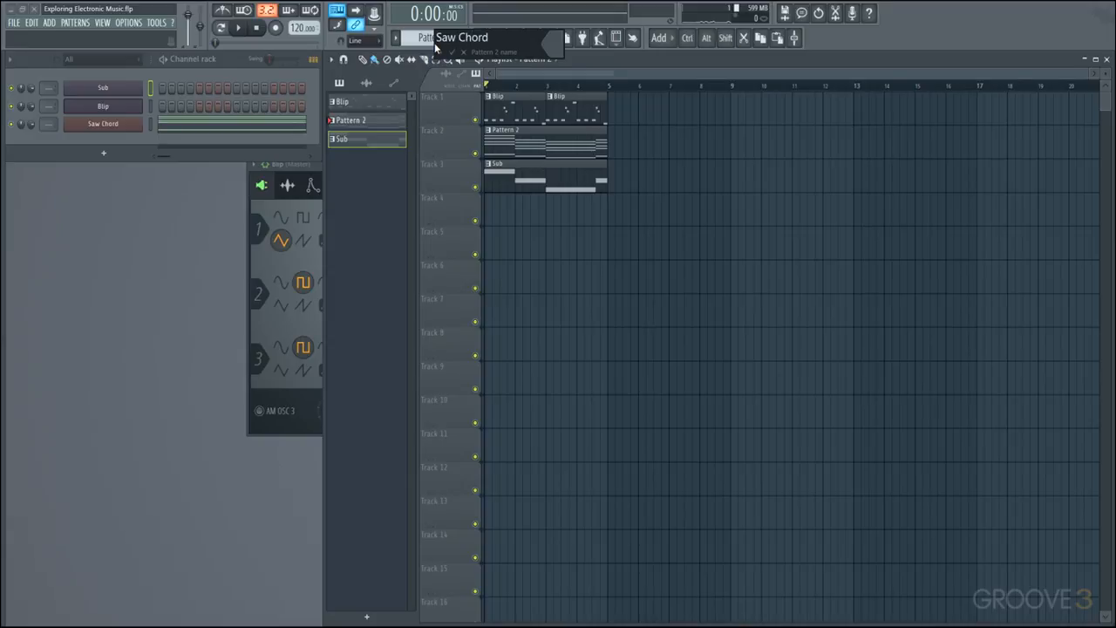
pyautogui.press('Return')
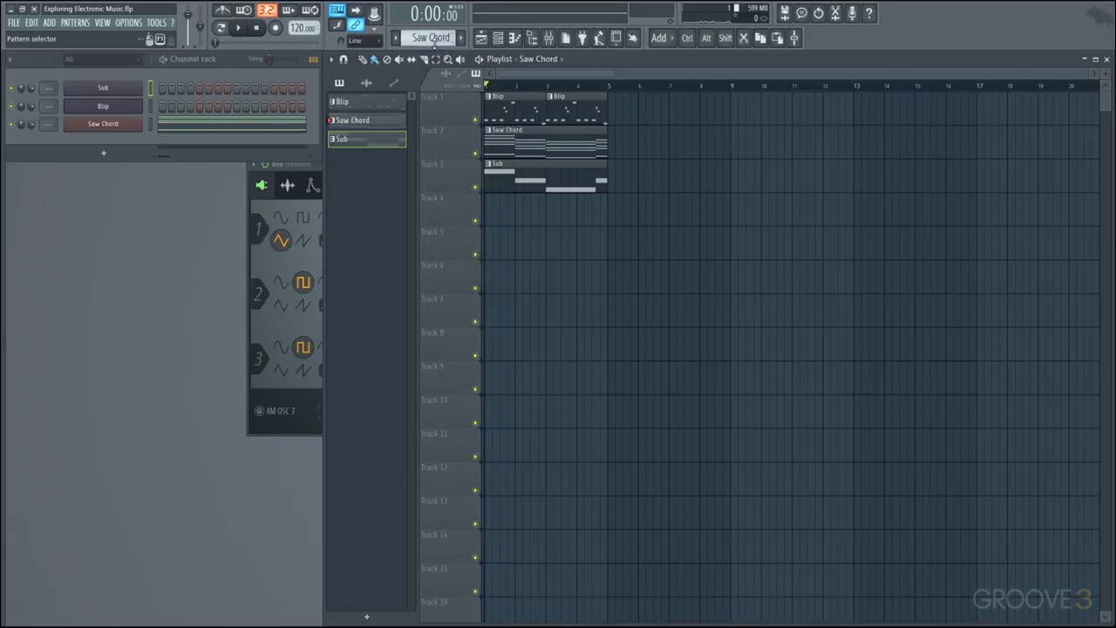